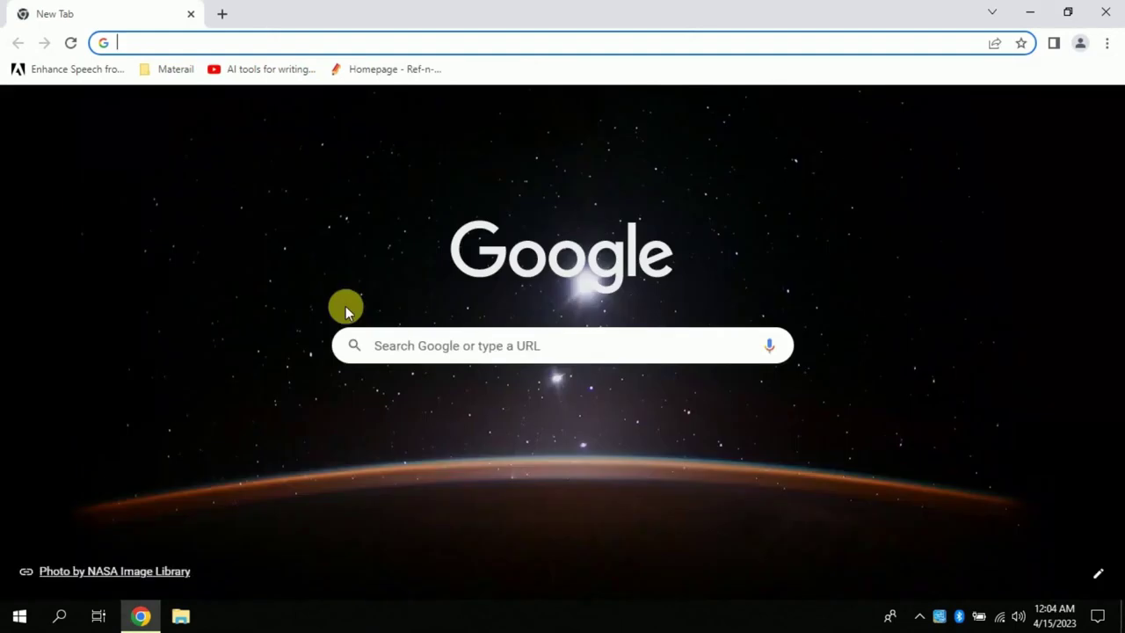
Search Google for 'ref-n-write' from the new tab.
click(397, 363)
text(r)
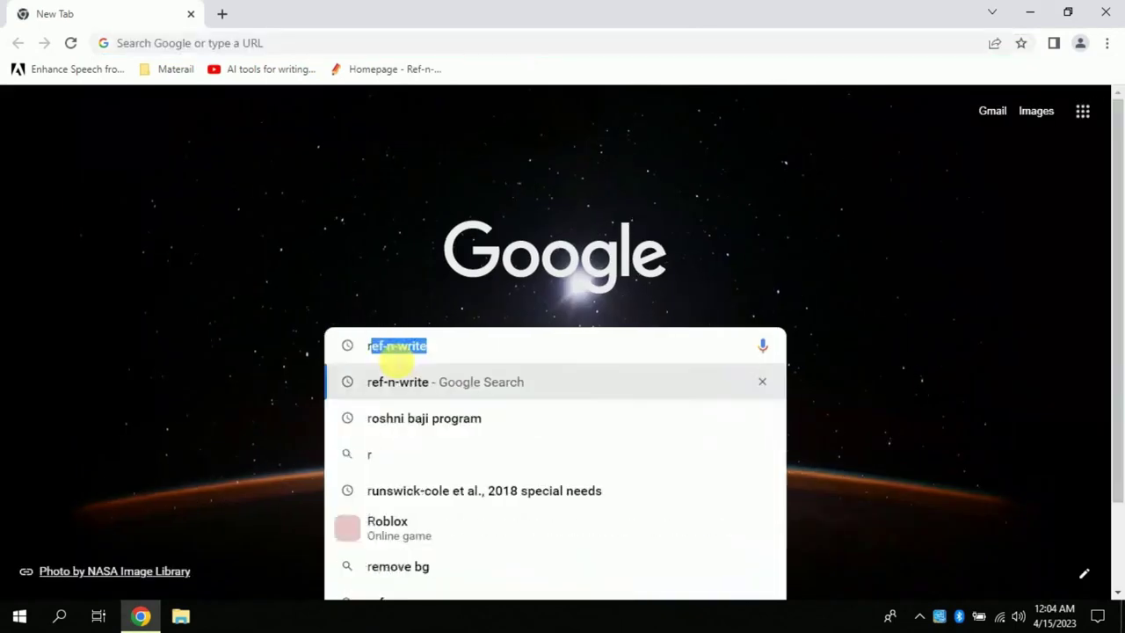
text(ef-n-write)
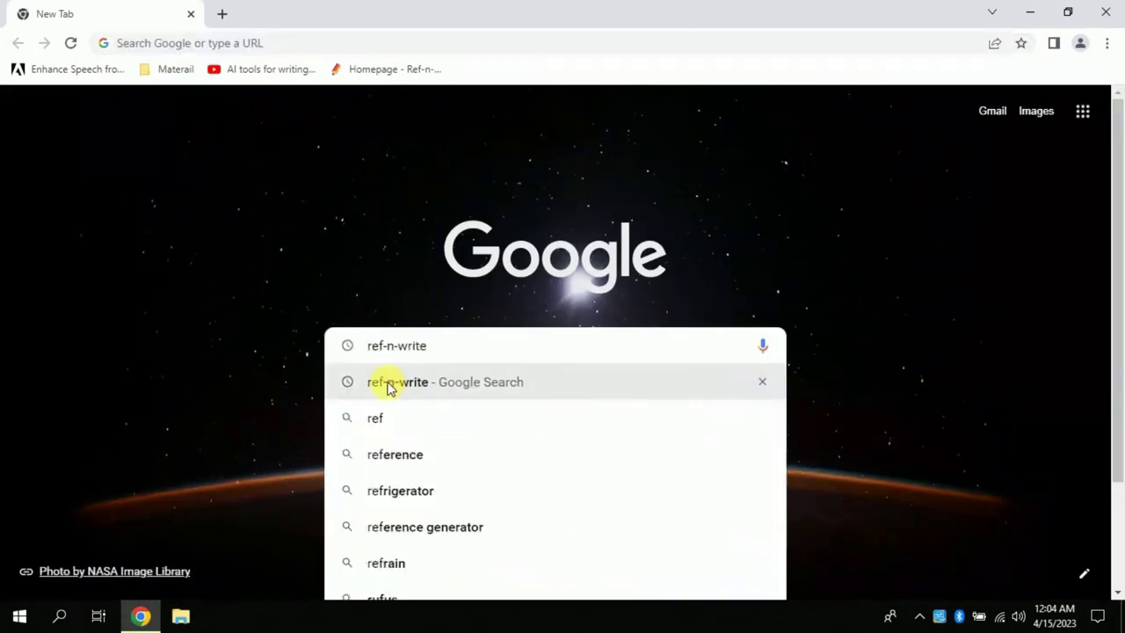
click(390, 388)
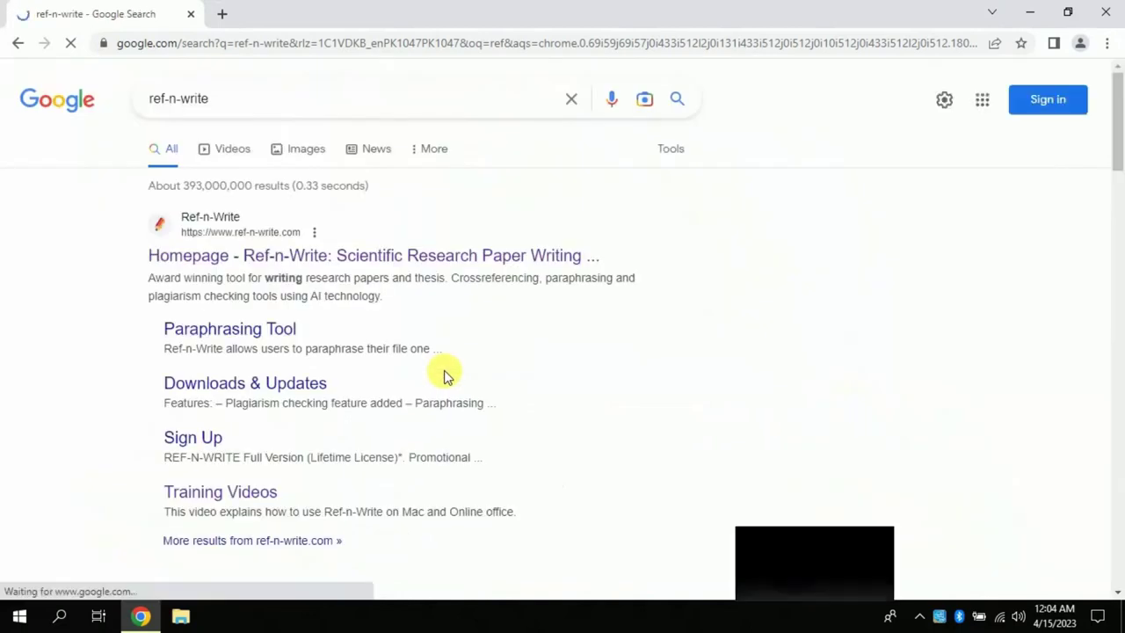
Open the 'Homepage - Ref-N-Write' result at ref-n-write.com.
click(1082, 570)
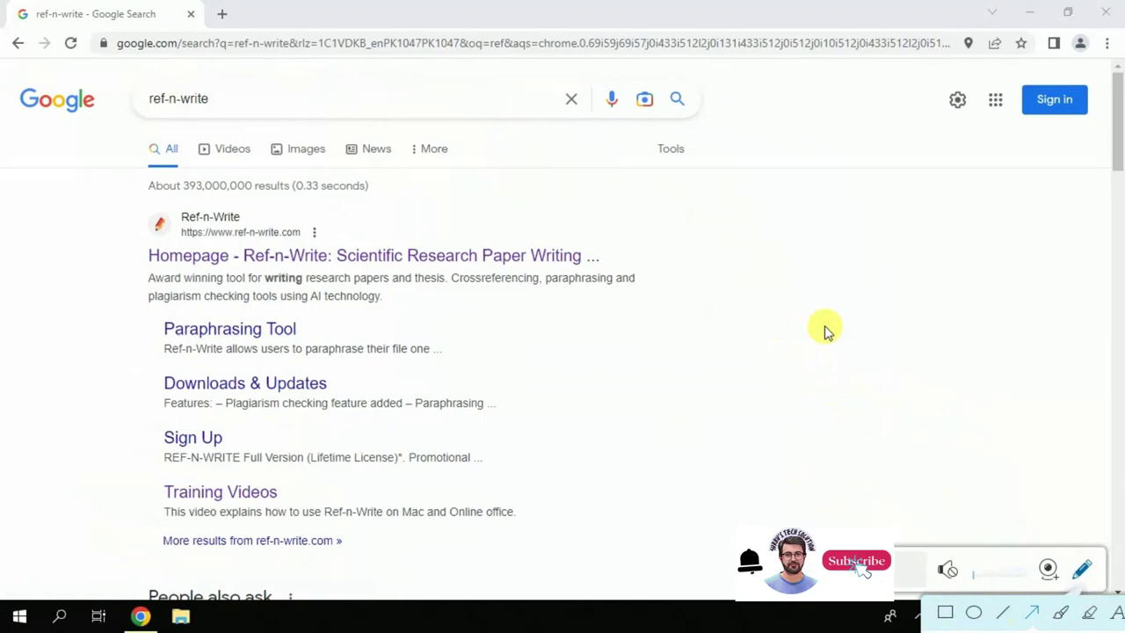
mouse_move(761, 354)
mouse_down()
mouse_move(630, 272)
mouse_move(593, 264)
mouse_up()
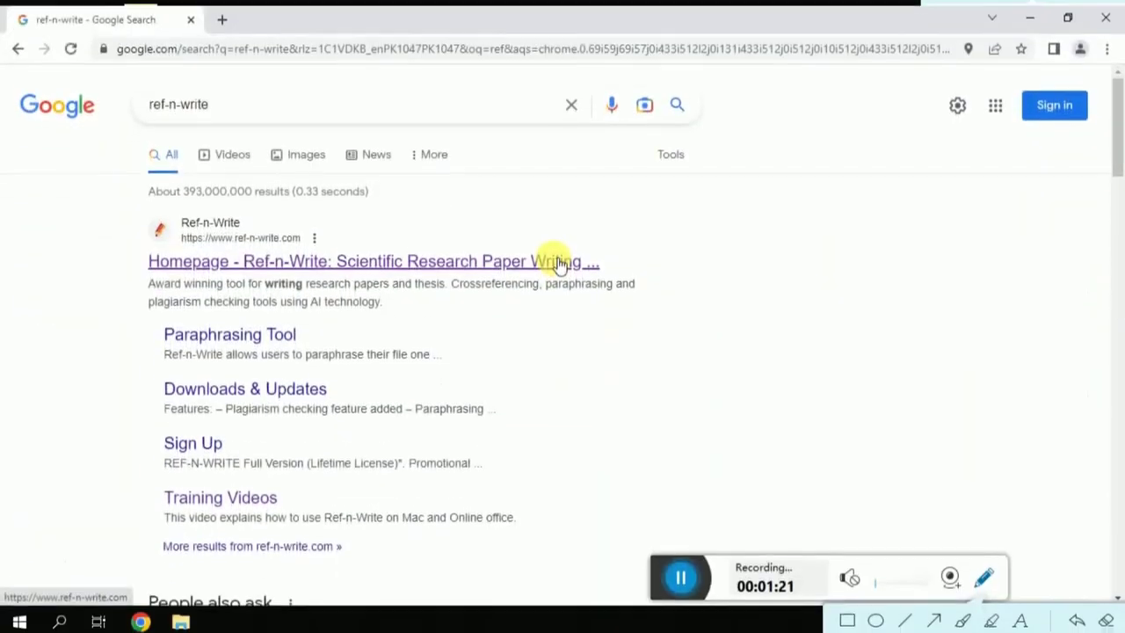
click(567, 206)
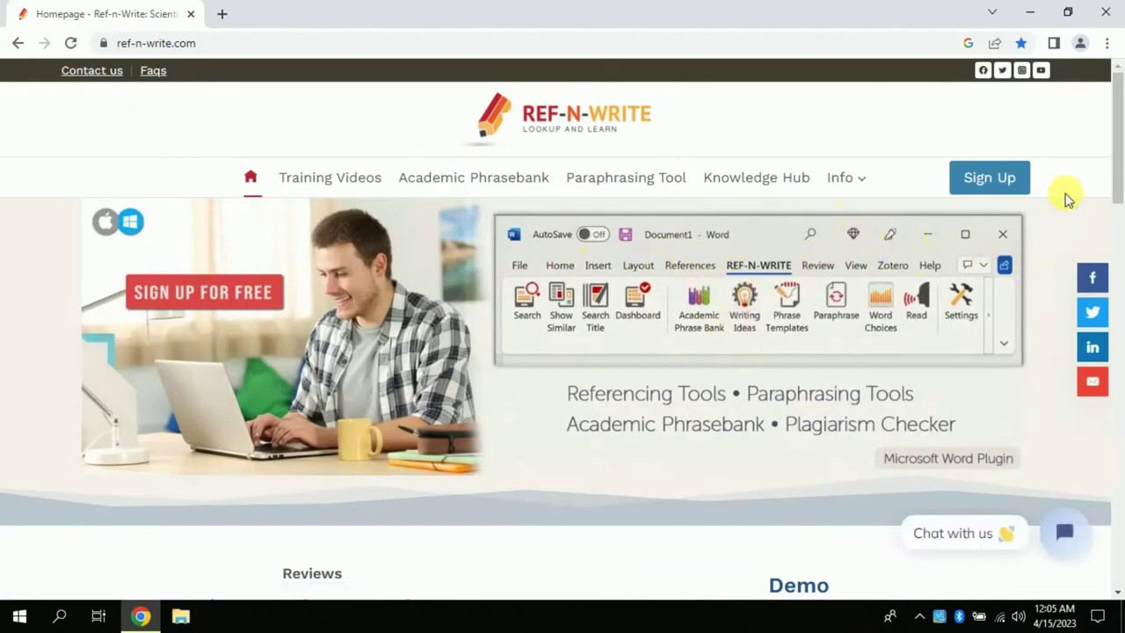
mouse_move(1117, 161)
mouse_down()
mouse_move(1121, 543)
mouse_move(1108, 158)
mouse_up()
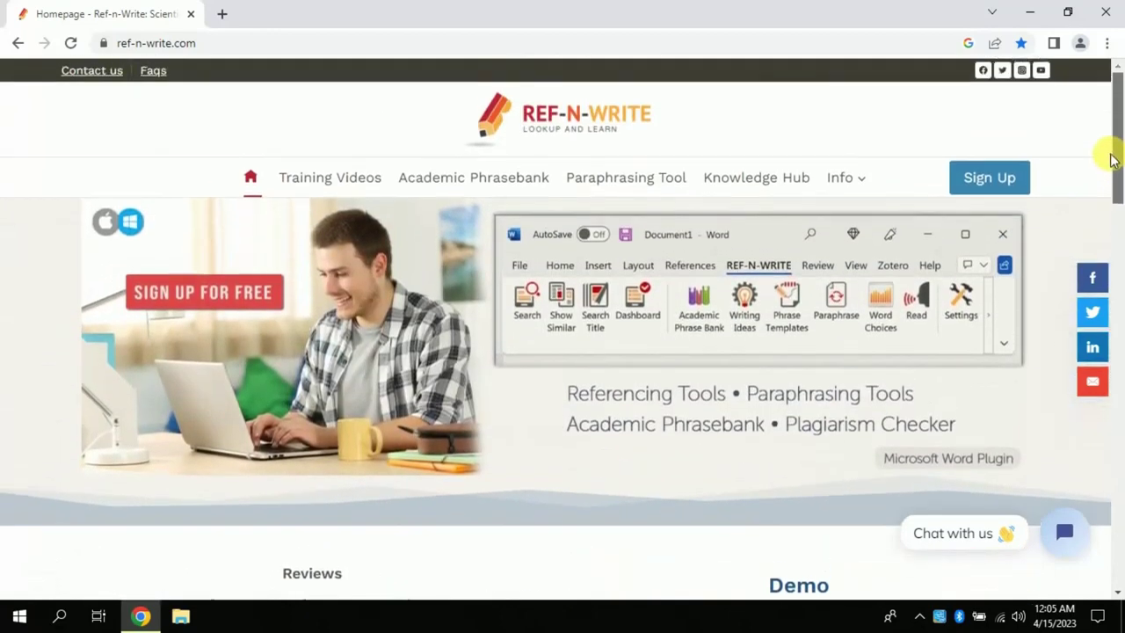
Go to the Academic Phrasebank page and scroll through its Phrase Bank topics.
click(475, 185)
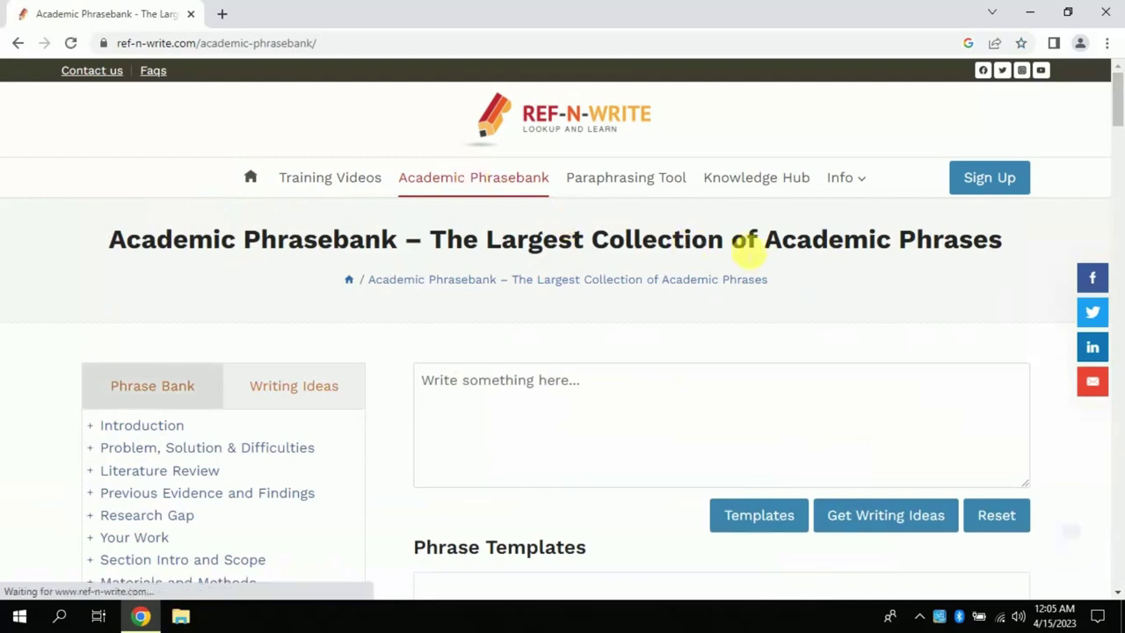
mouse_move(1121, 114)
mouse_down()
mouse_move(1119, 399)
mouse_move(1121, 134)
mouse_up()
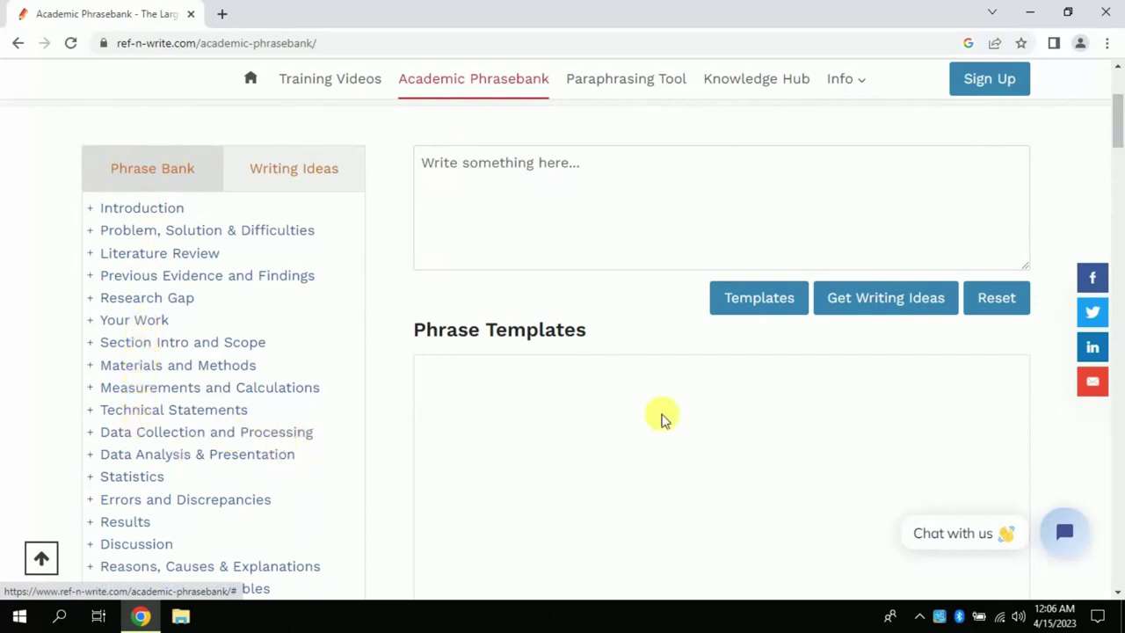
drag(1116, 140, 1118, 149)
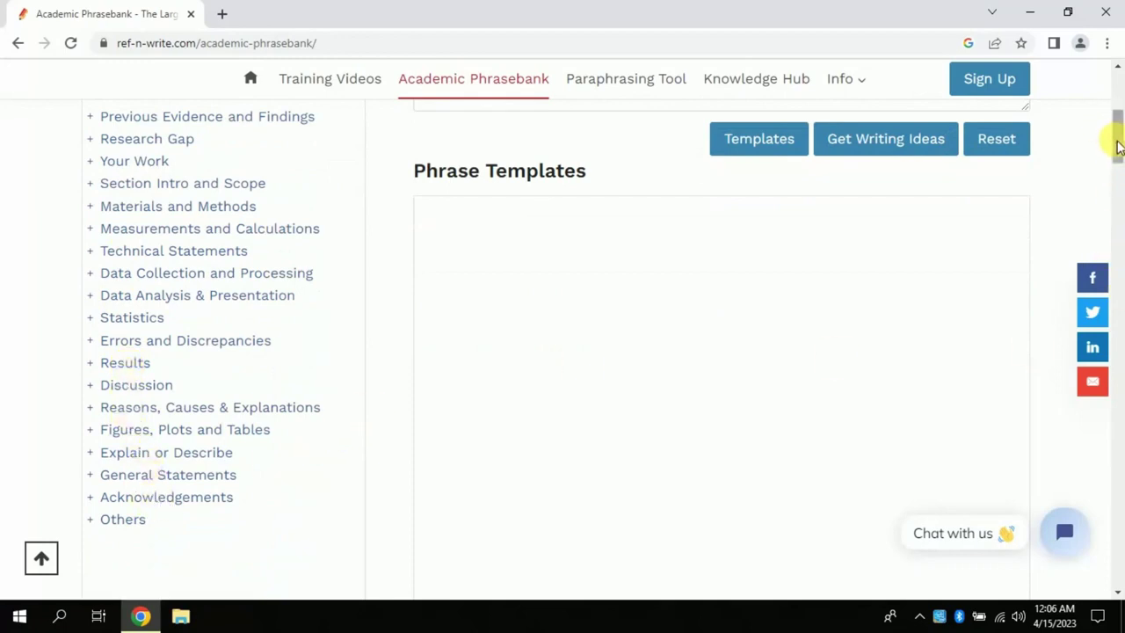
drag(1118, 147, 1118, 135)
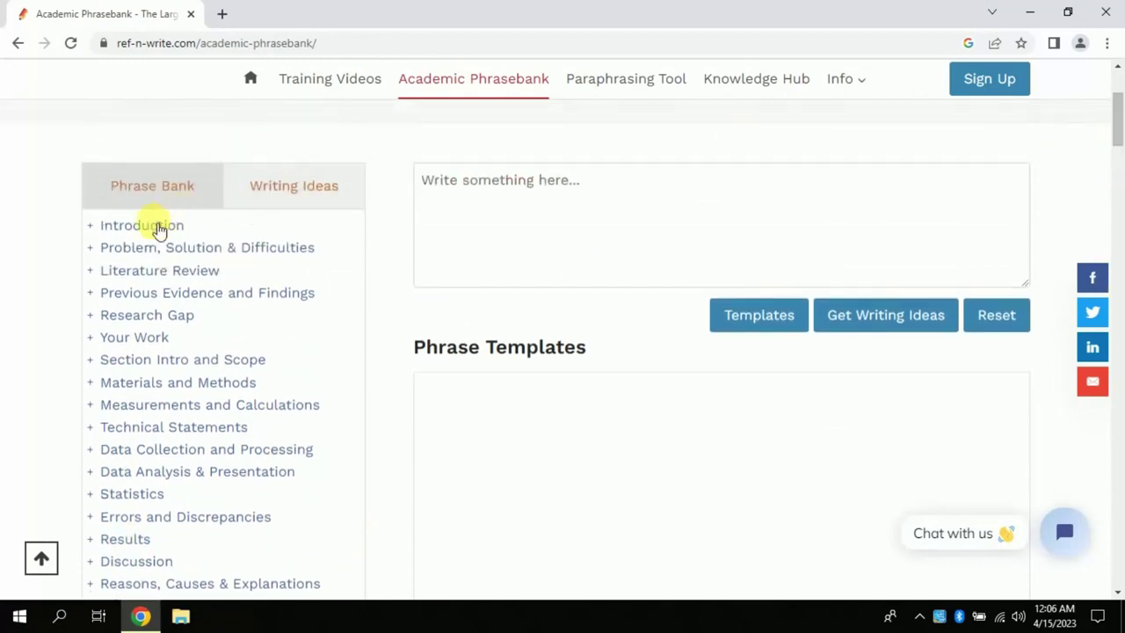
Expand Introduction and browse its templates, like 'This represents an important topic to study because __'.
click(114, 231)
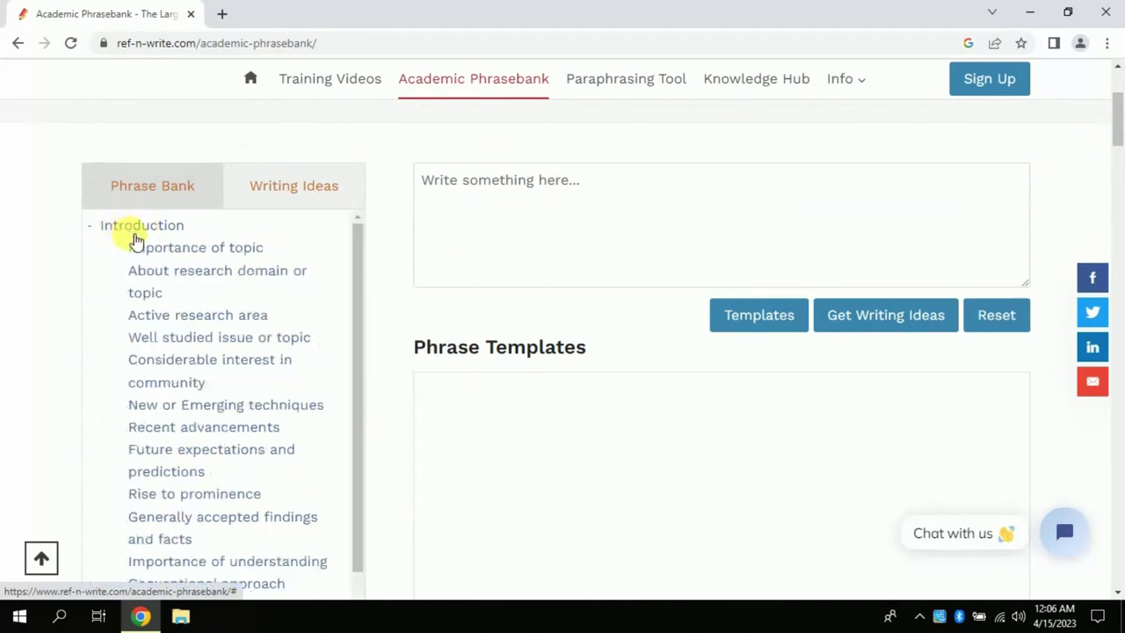
mouse_move(361, 299)
mouse_down()
mouse_move(364, 344)
mouse_move(360, 296)
mouse_up()
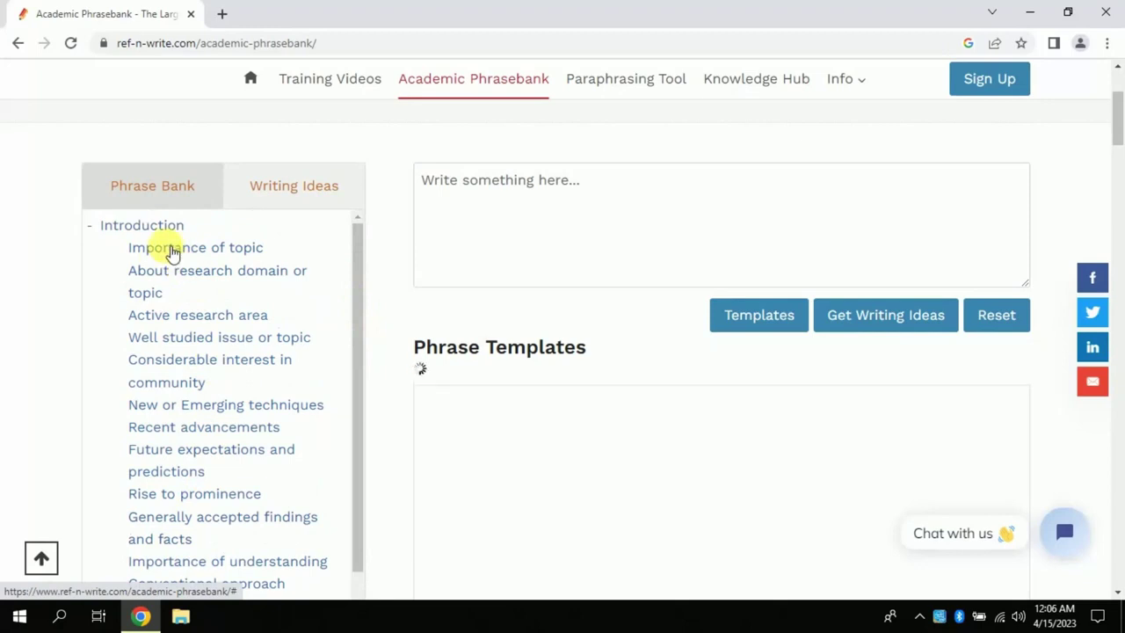
scroll(665, 220, down, 2)
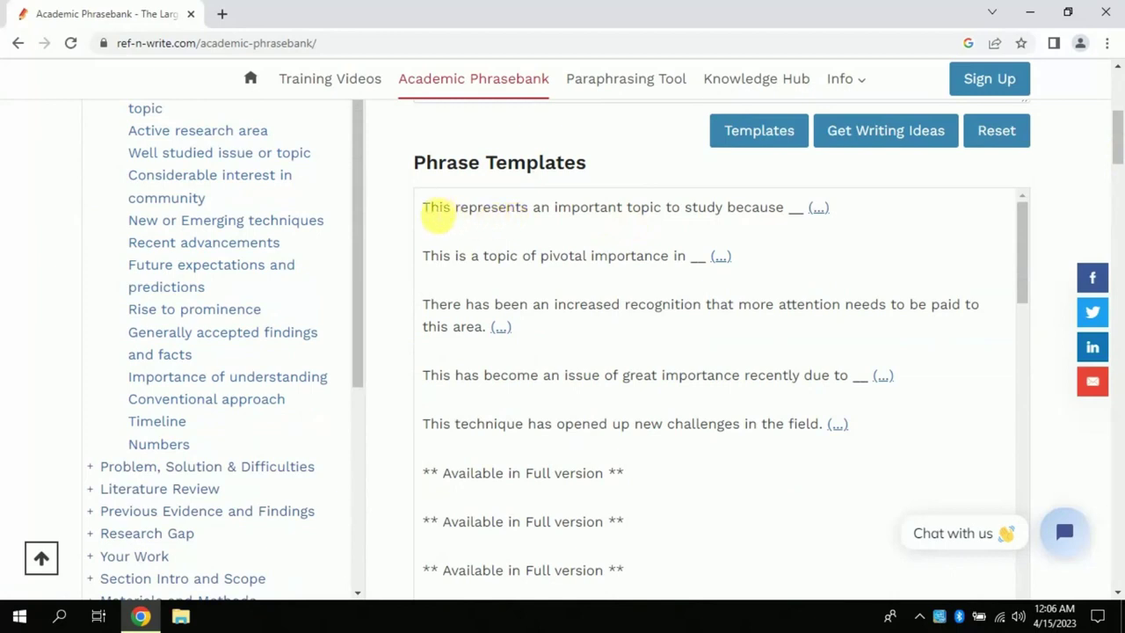
drag(452, 215, 768, 224)
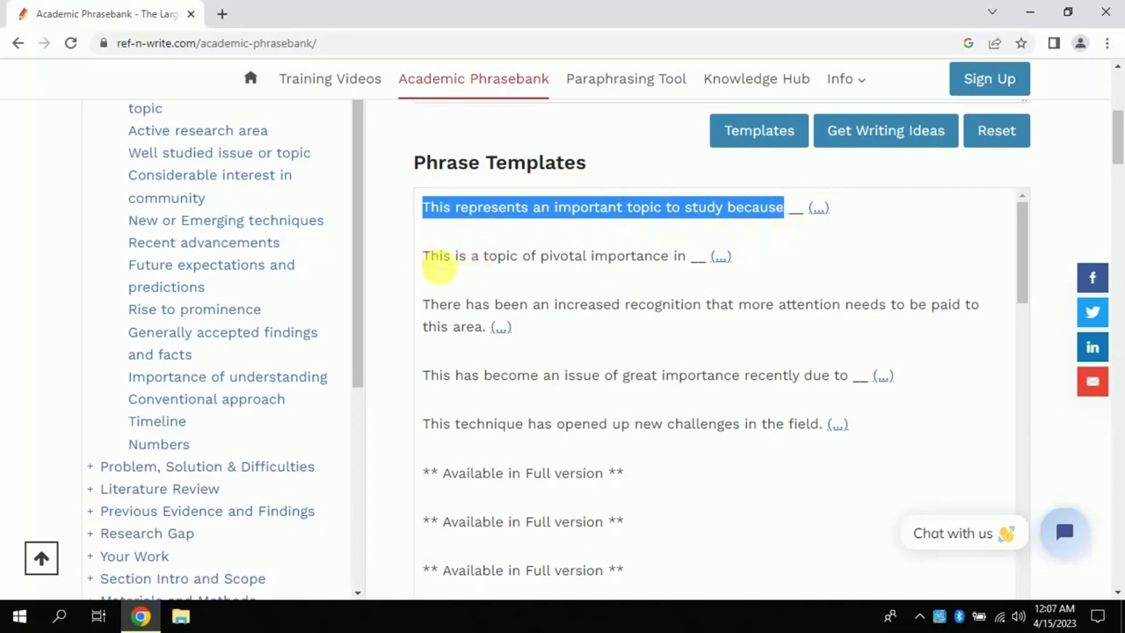
click(431, 308)
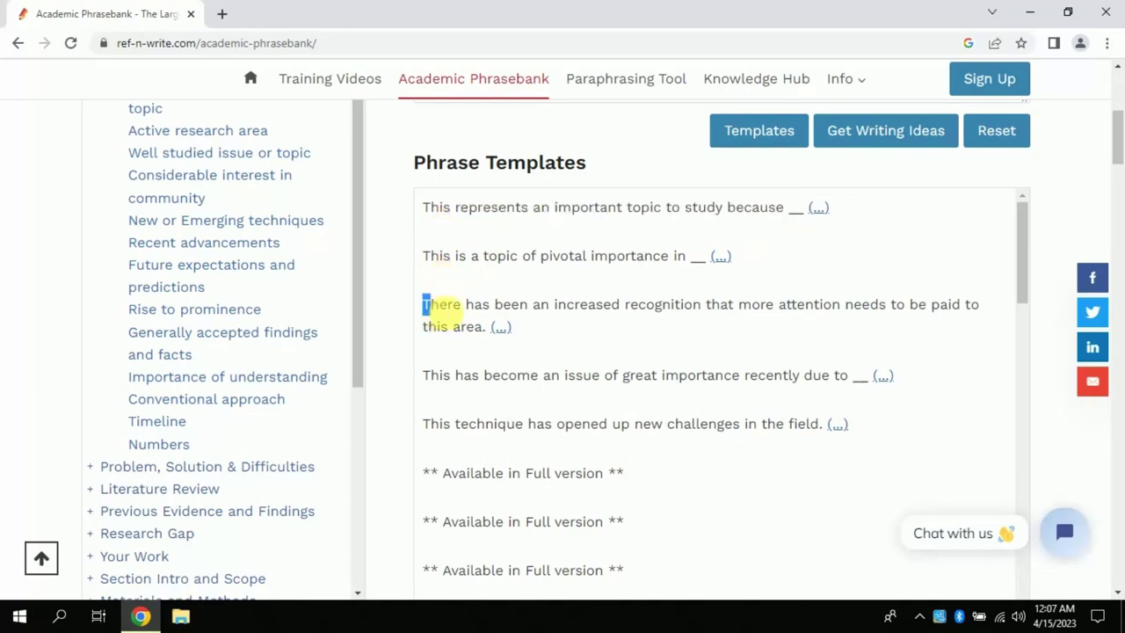
scroll(157, 175, up, 1)
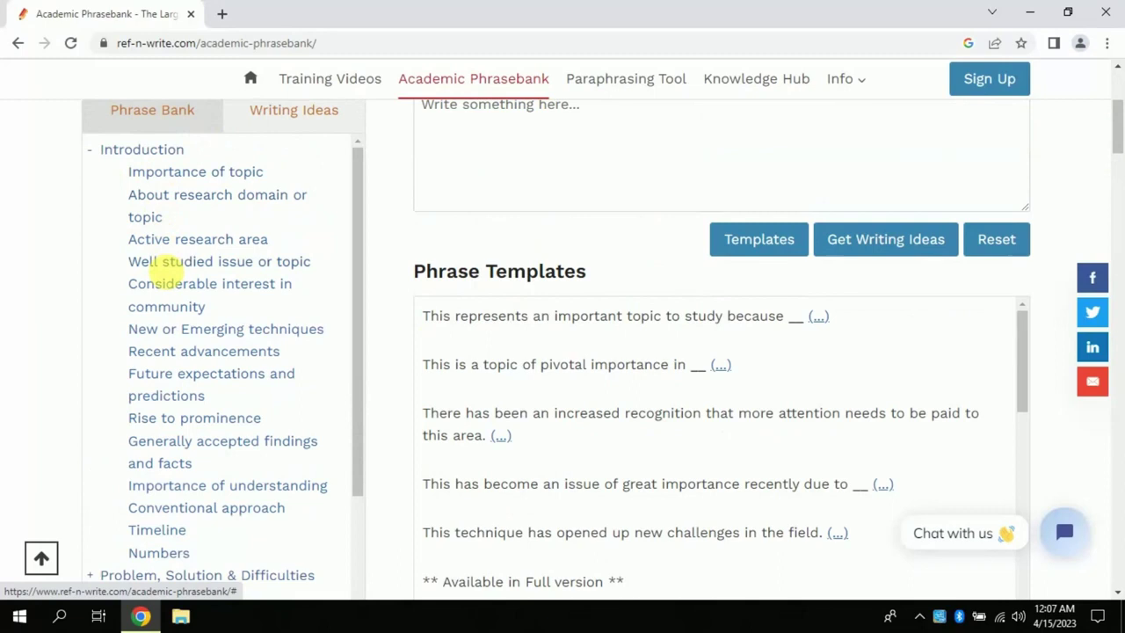
View Future expectations templates, then Literature Review's 'Intro to literature review' and 'Many studies in literature' phrases.
click(204, 378)
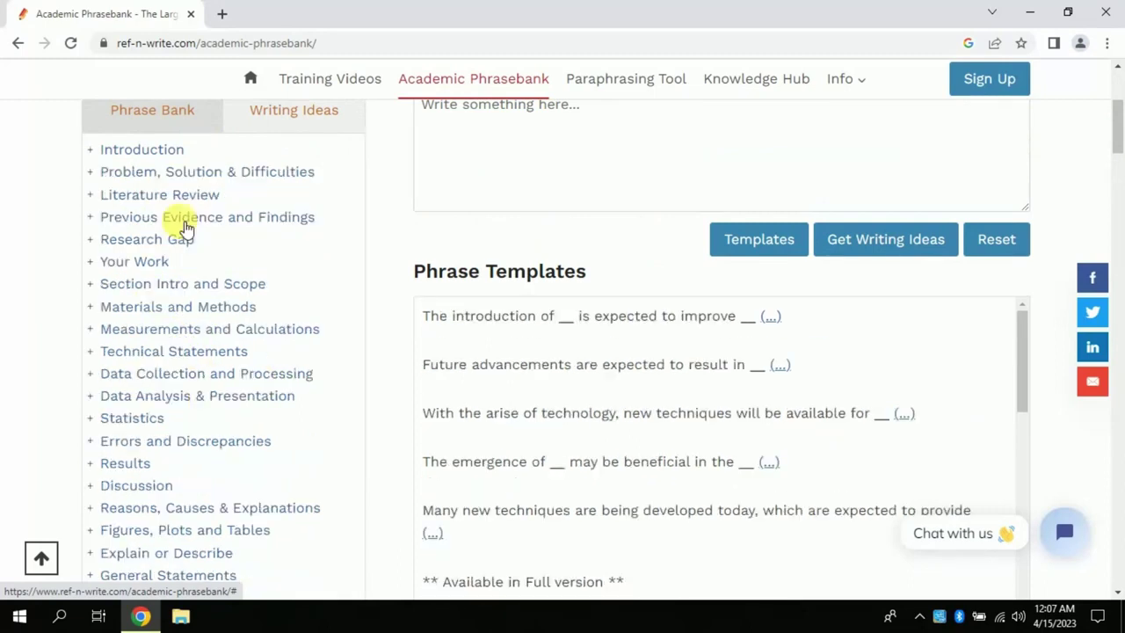
click(167, 195)
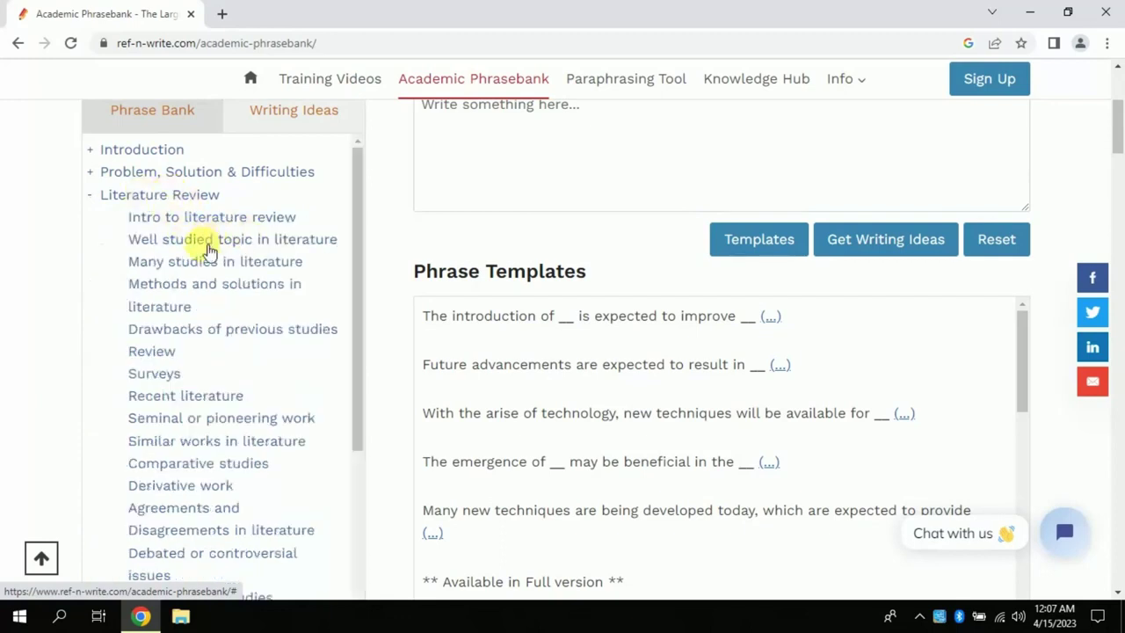
click(227, 225)
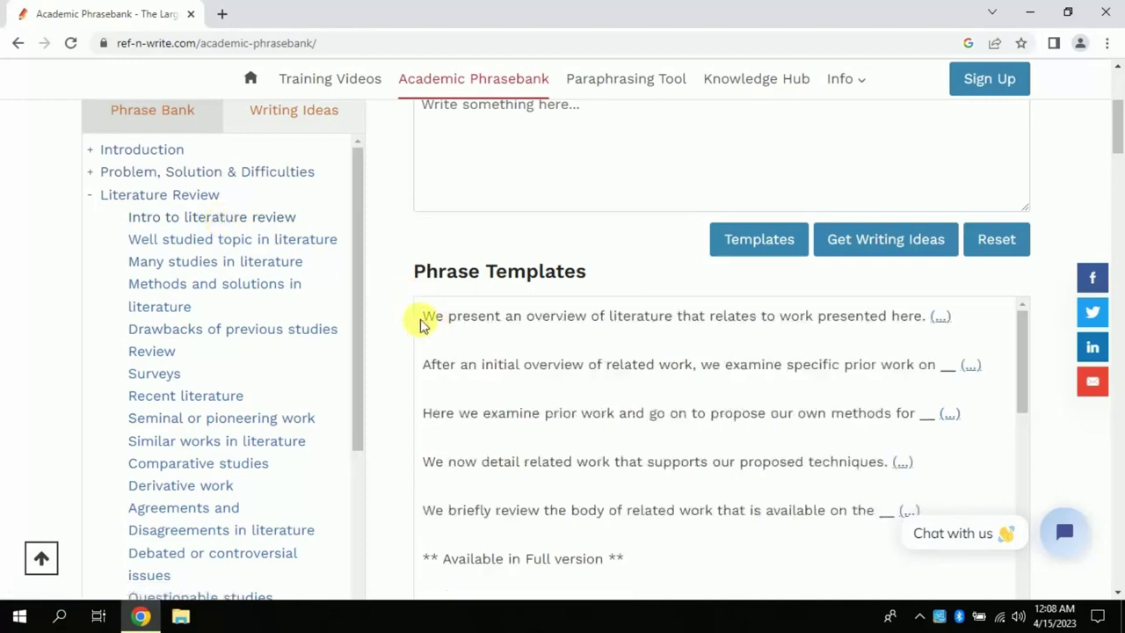
drag(424, 316, 934, 320)
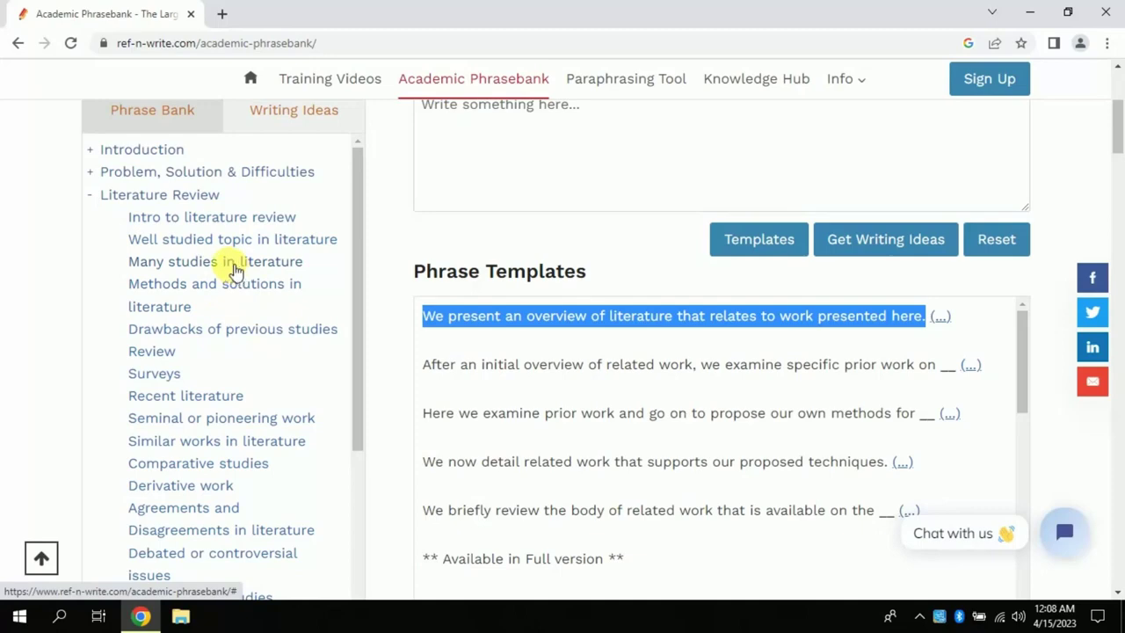
click(230, 265)
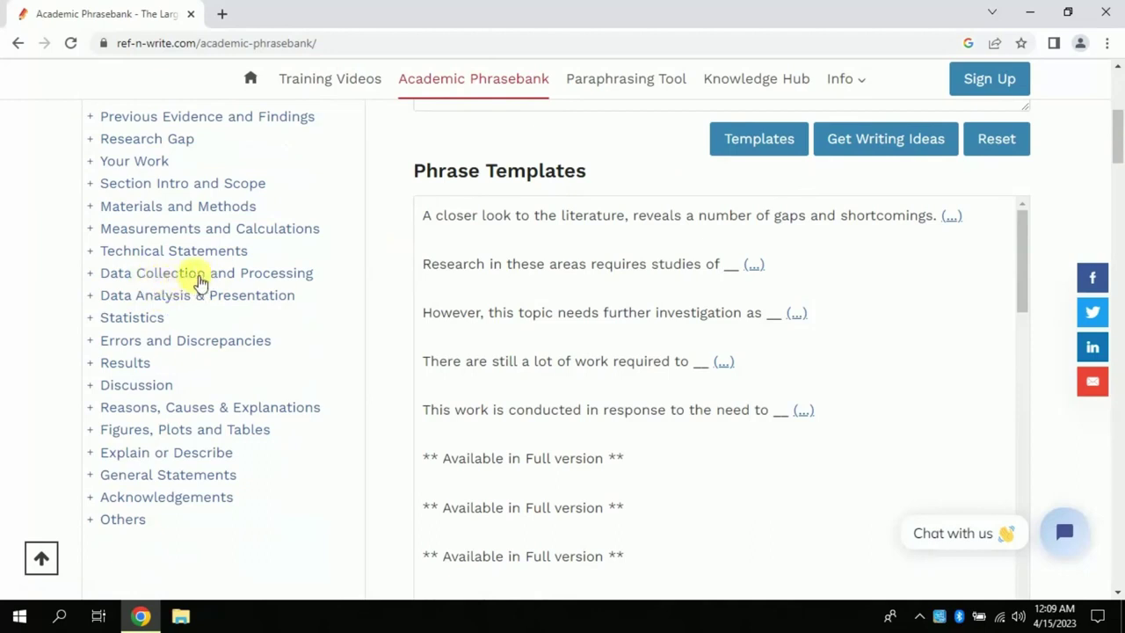
Expand Data Collection and Processing and show the 'Data collection methods' phrase templates.
click(202, 278)
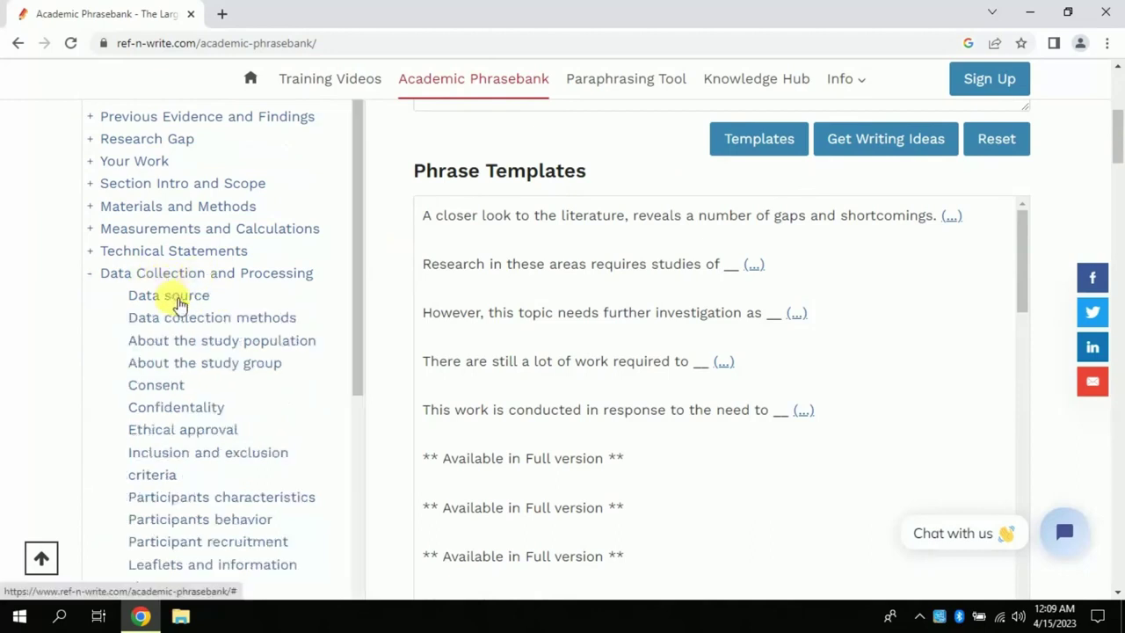
click(203, 322)
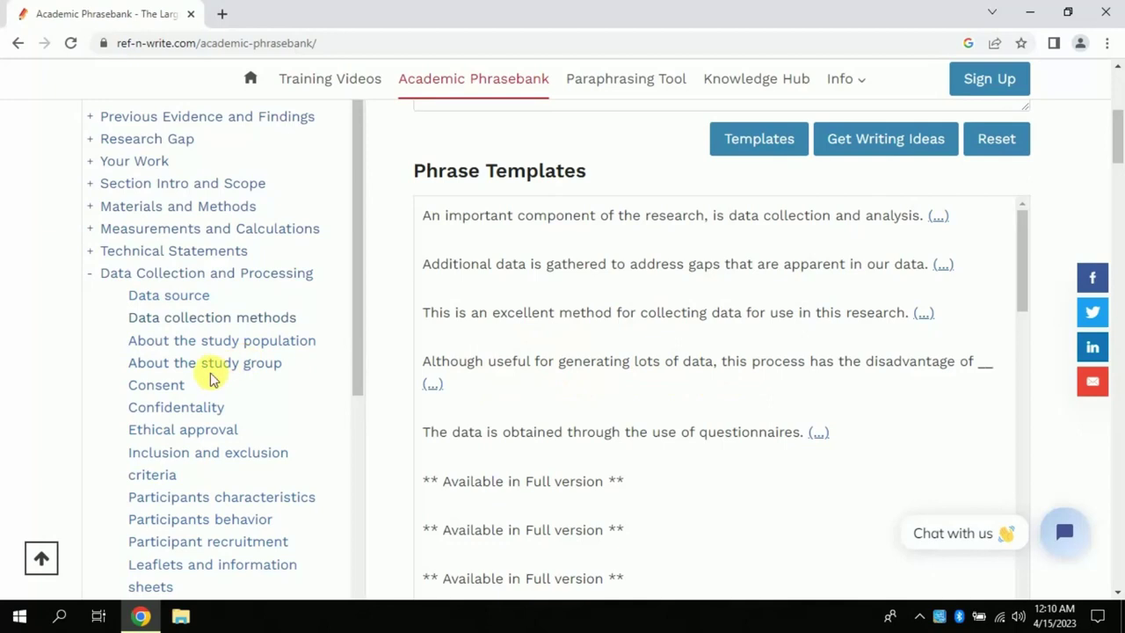
Load the Confidentiality templates, then go to the Paraphrasing Tool and focus its empty input box.
click(181, 410)
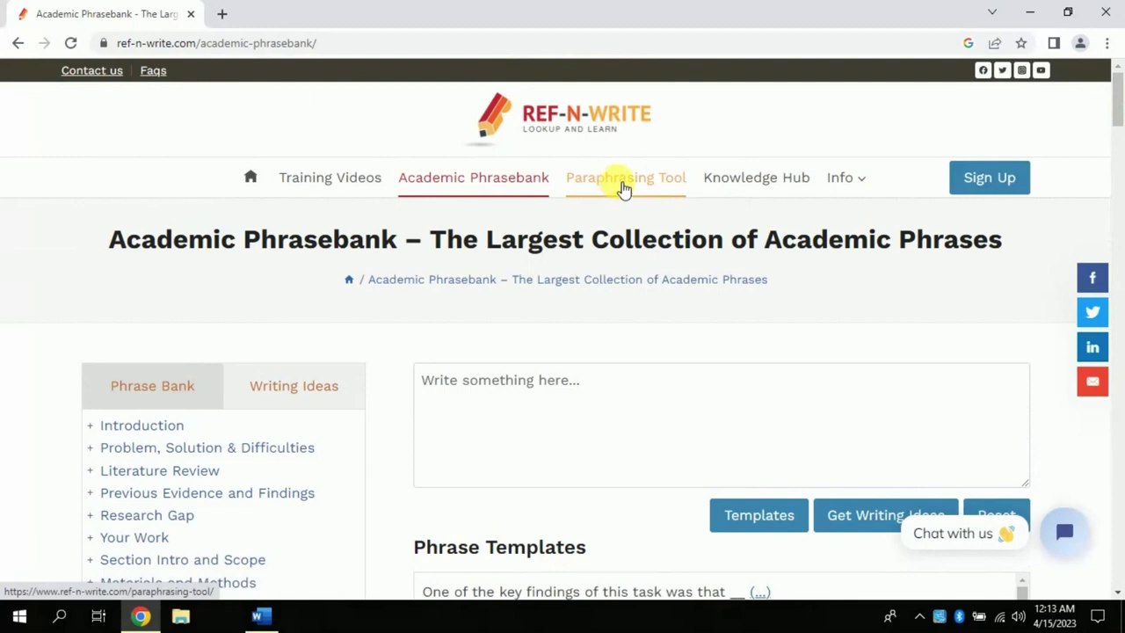
click(623, 180)
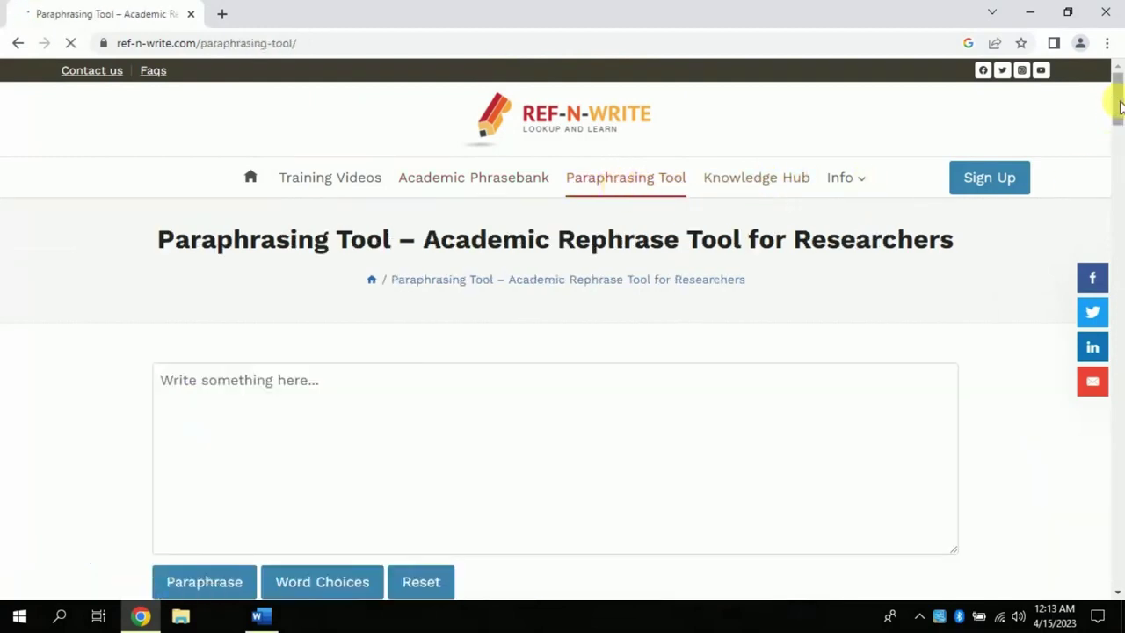
mouse_move(1117, 105)
mouse_down()
mouse_move(1119, 153)
mouse_move(1120, 120)
mouse_up()
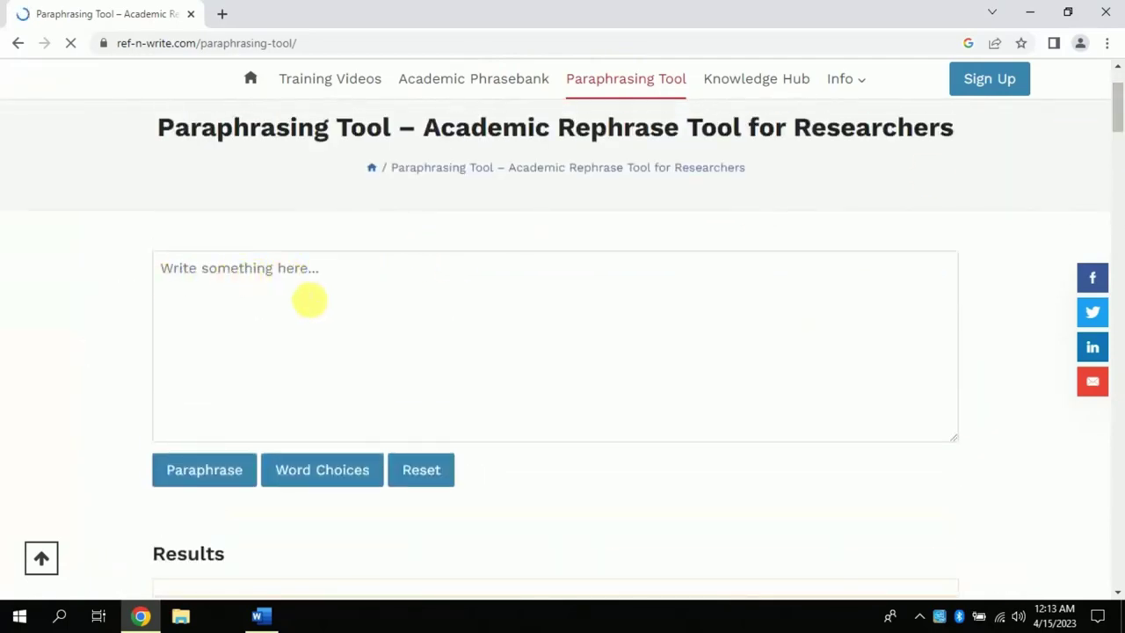
click(303, 280)
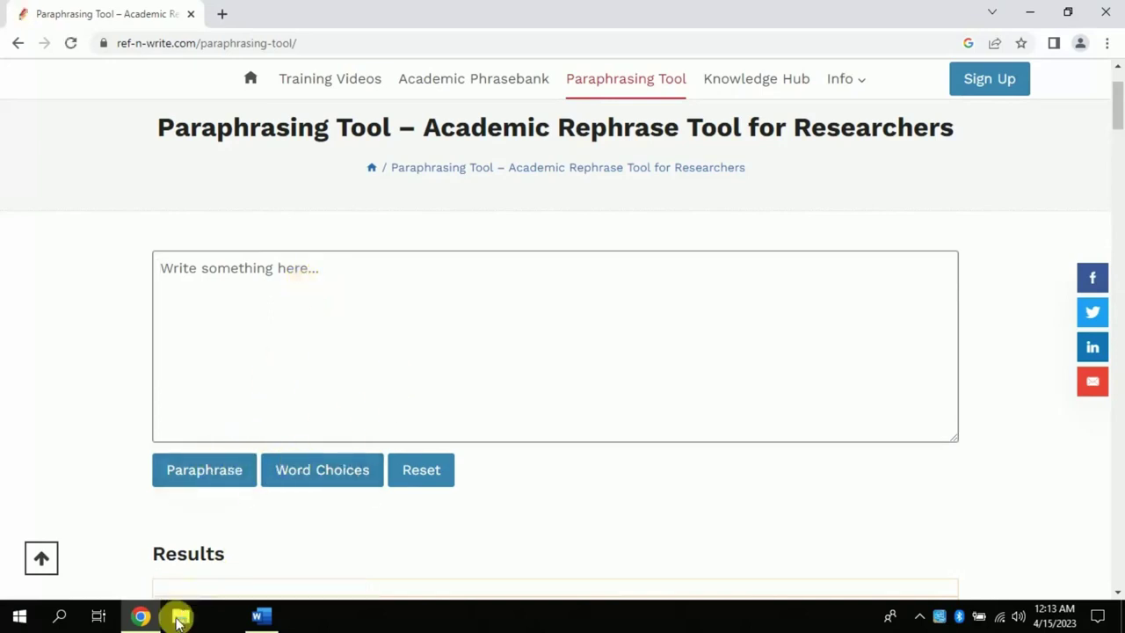
Copy the whole abstract from the Word document 'Text to Paraphrase', then minimize Word.
click(142, 617)
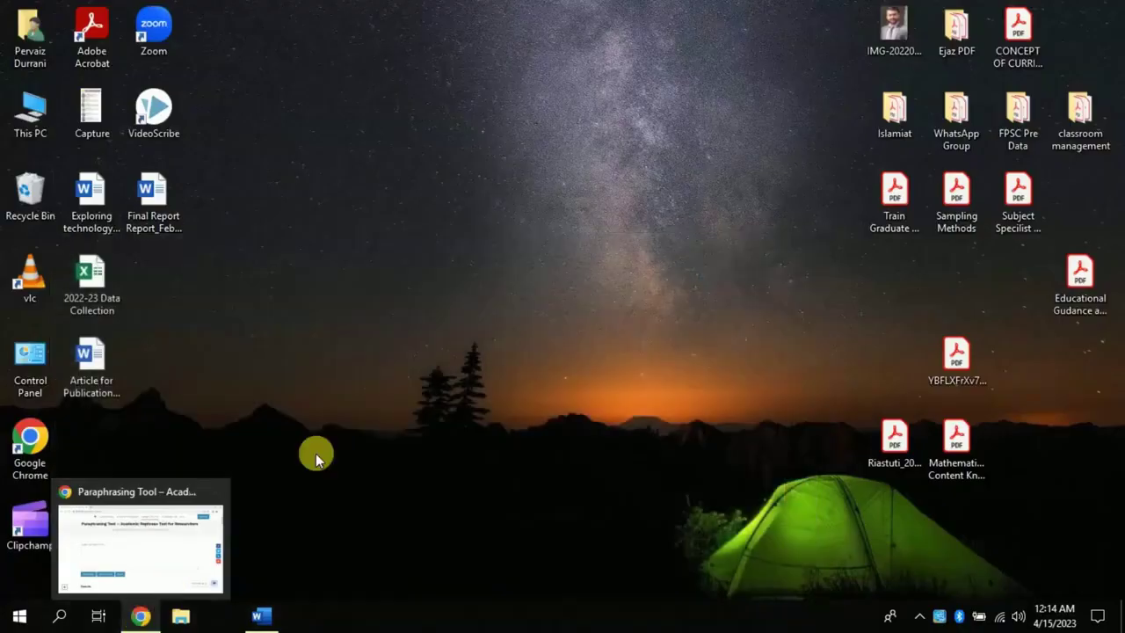
click(275, 609)
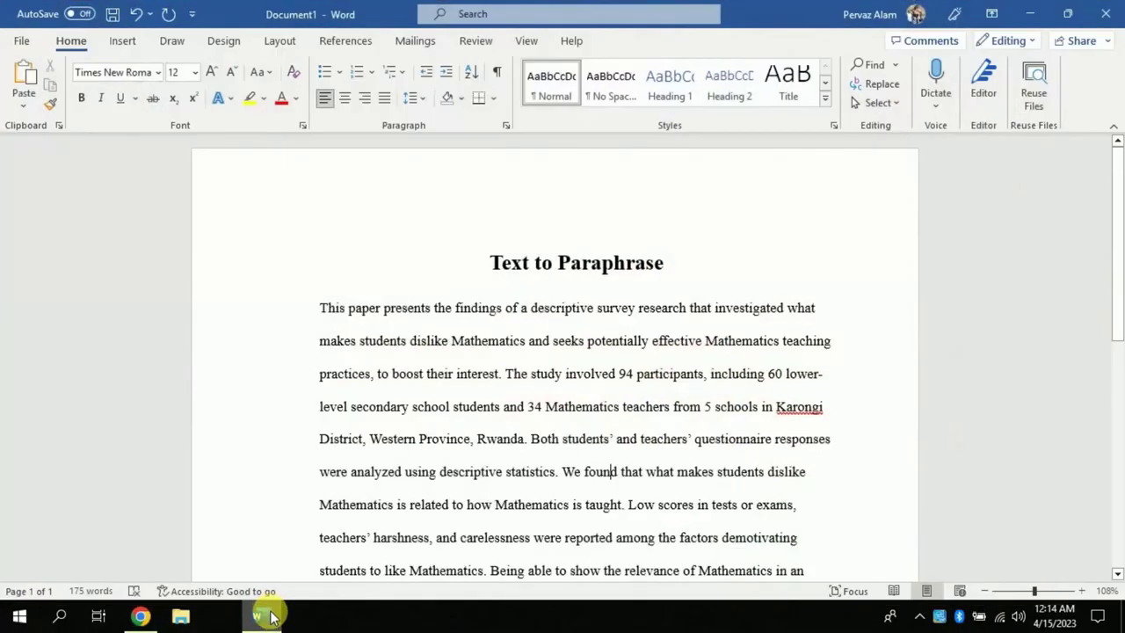
scroll(323, 223, down, 2)
drag(323, 224, 615, 467)
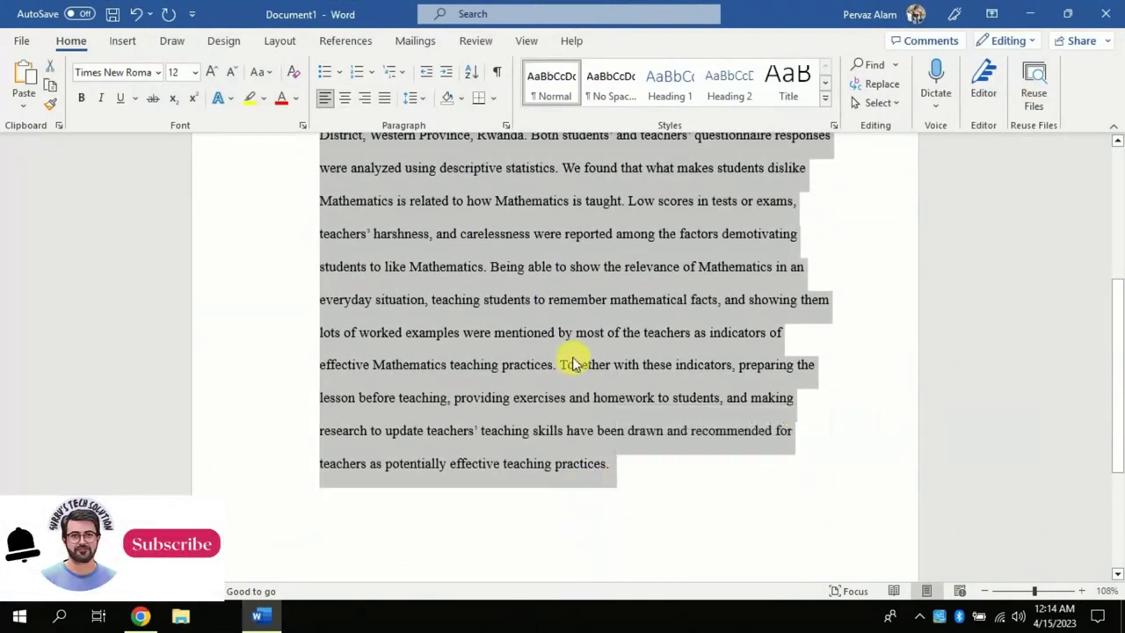
right_click(573, 358)
click(603, 106)
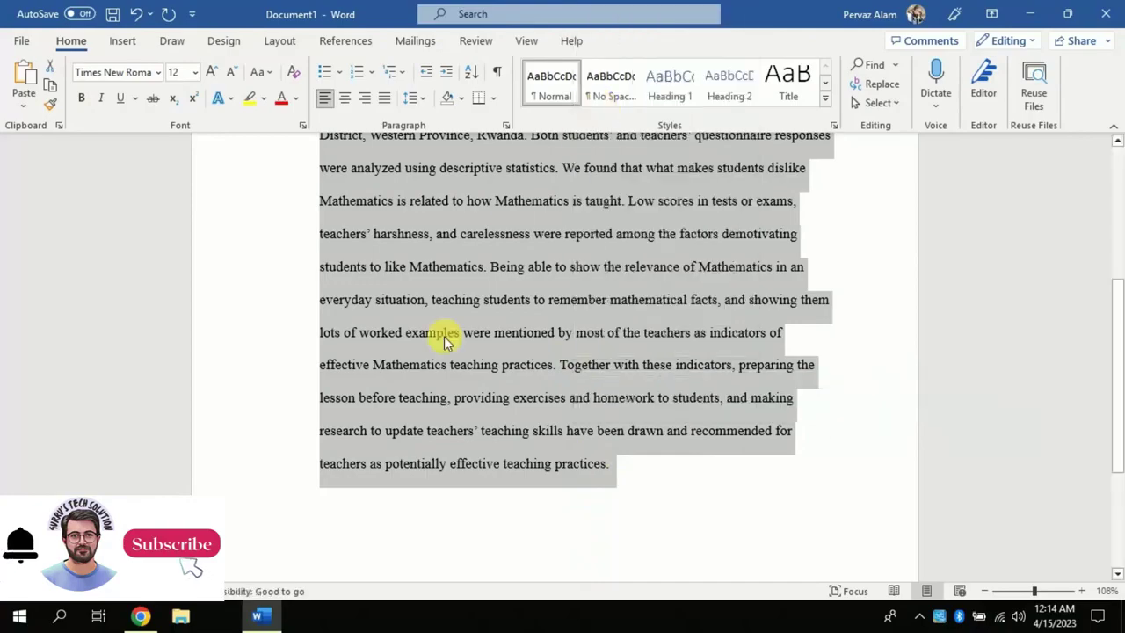
click(261, 616)
Paste the copied abstract into the Paraphrasing Tool box and paraphrase it.
click(143, 615)
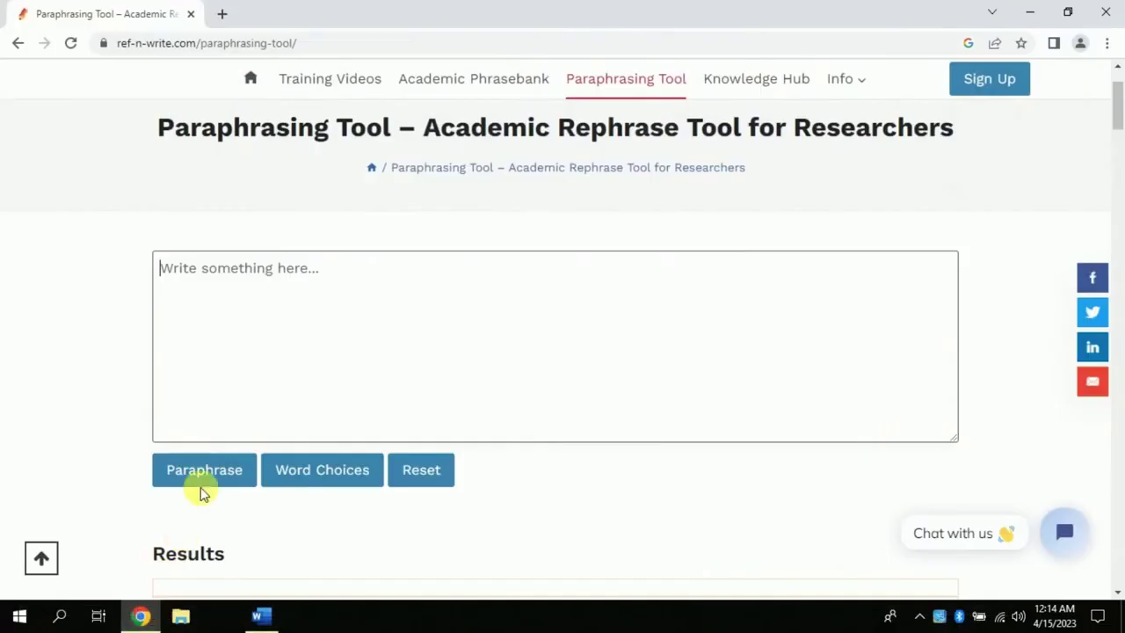
right_click(288, 281)
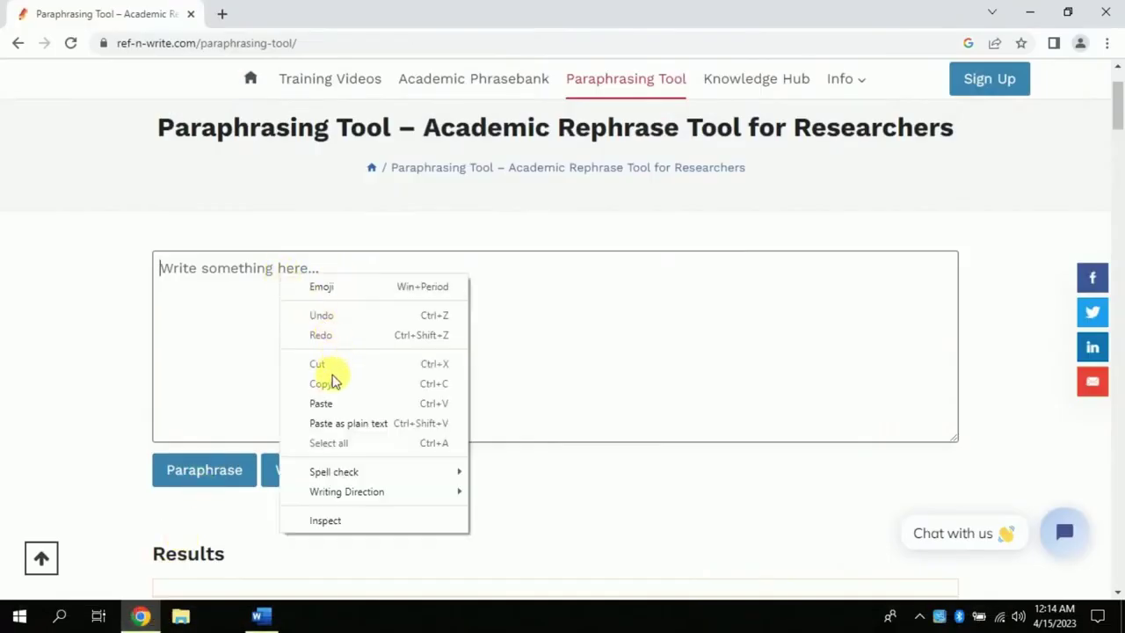
click(329, 402)
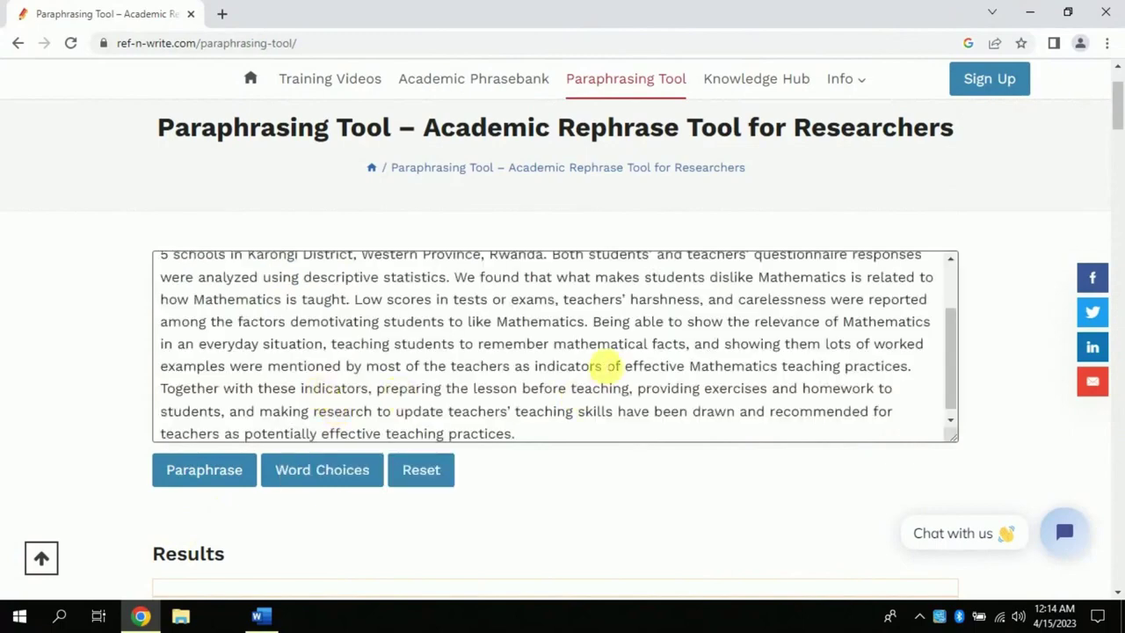
scroll(589, 364, up, 5)
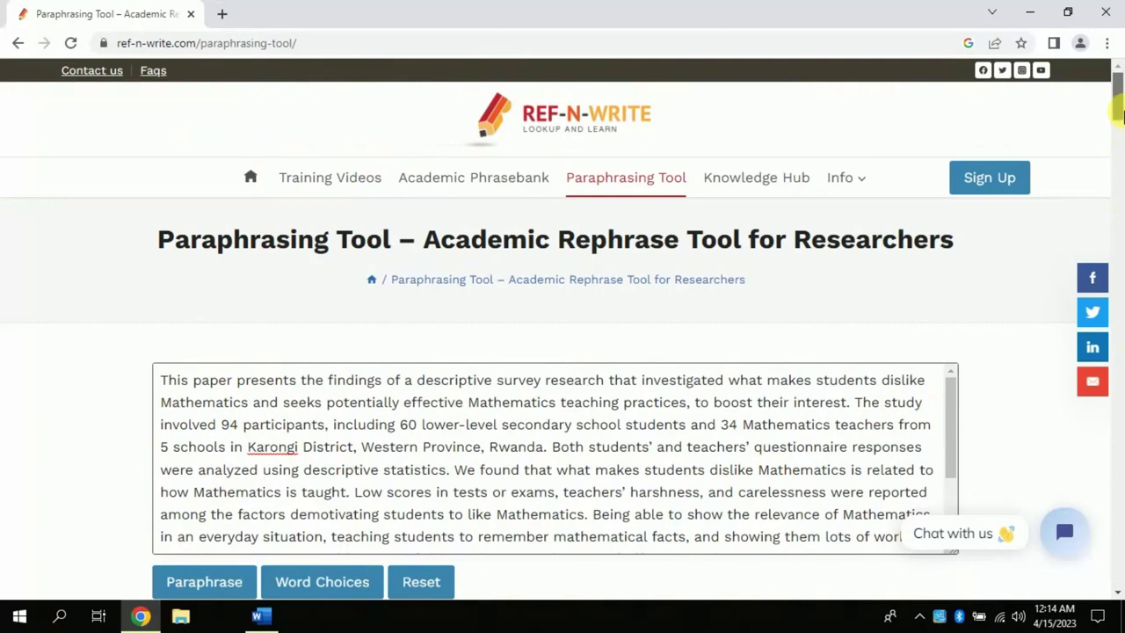
scroll(1120, 114, down, 1)
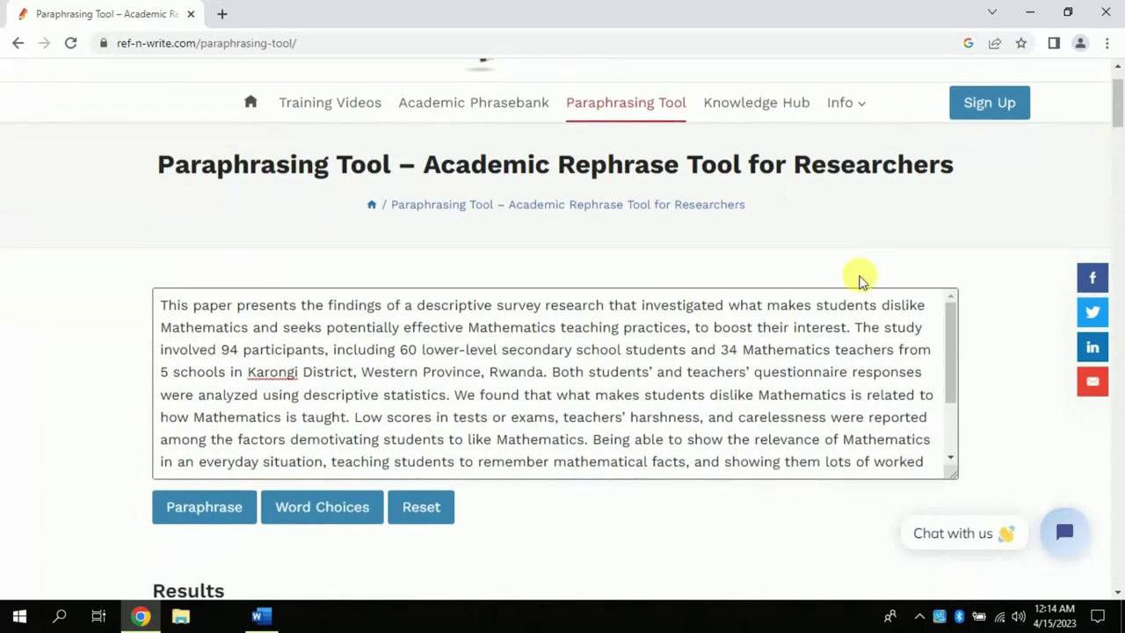
click(200, 512)
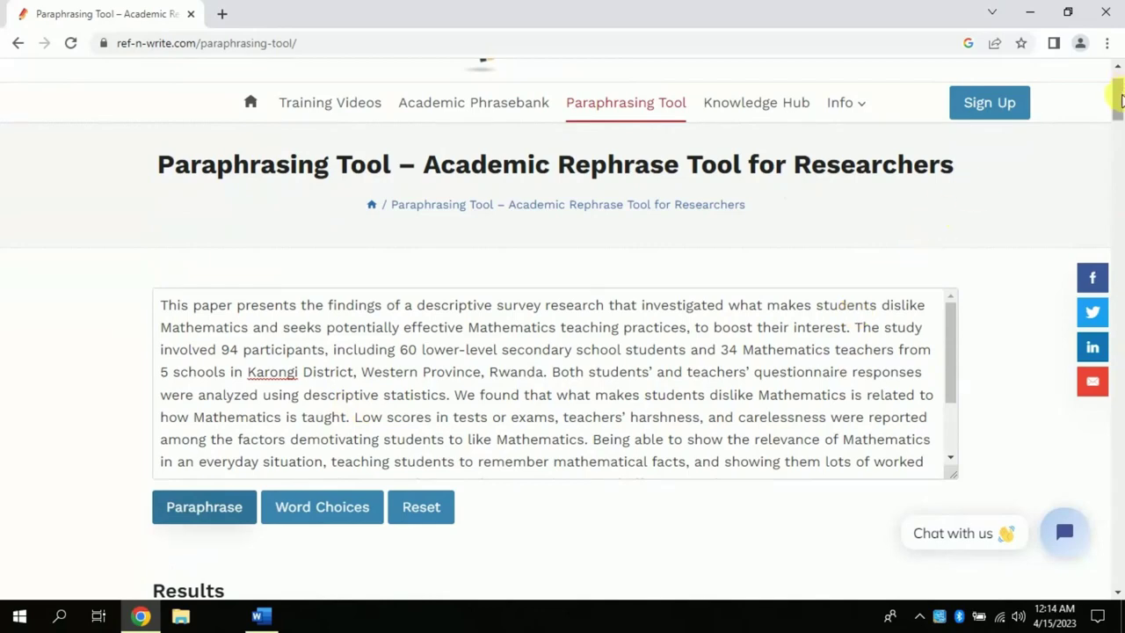
Scroll to Results and point out the replaced words 'findings' and 'investigated'.
drag(1120, 98, 1120, 163)
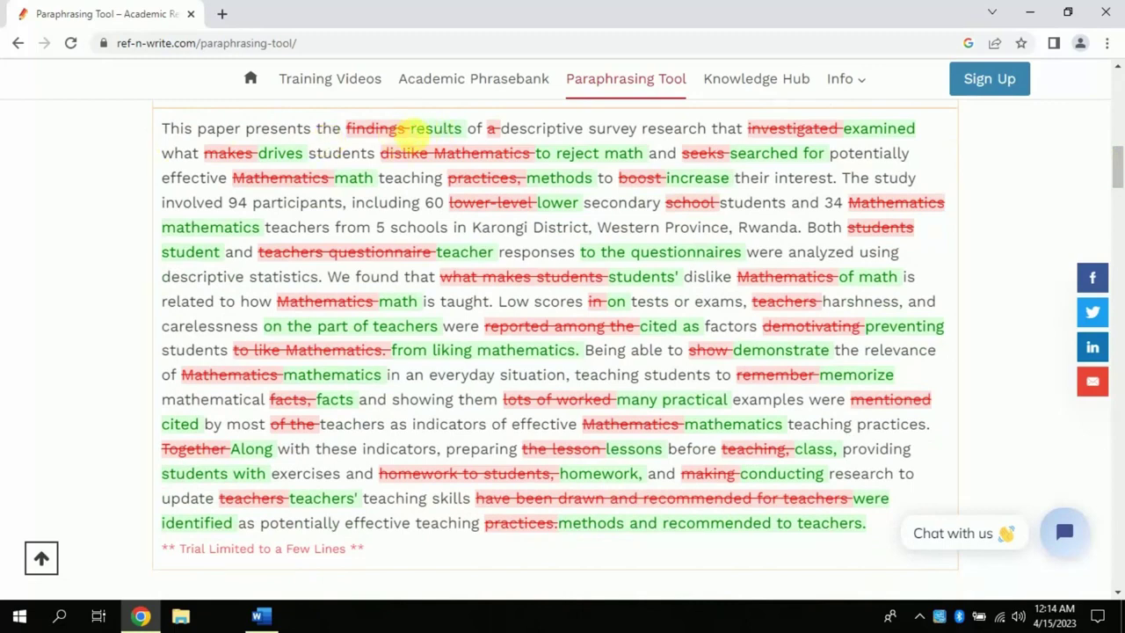
drag(407, 128, 455, 129)
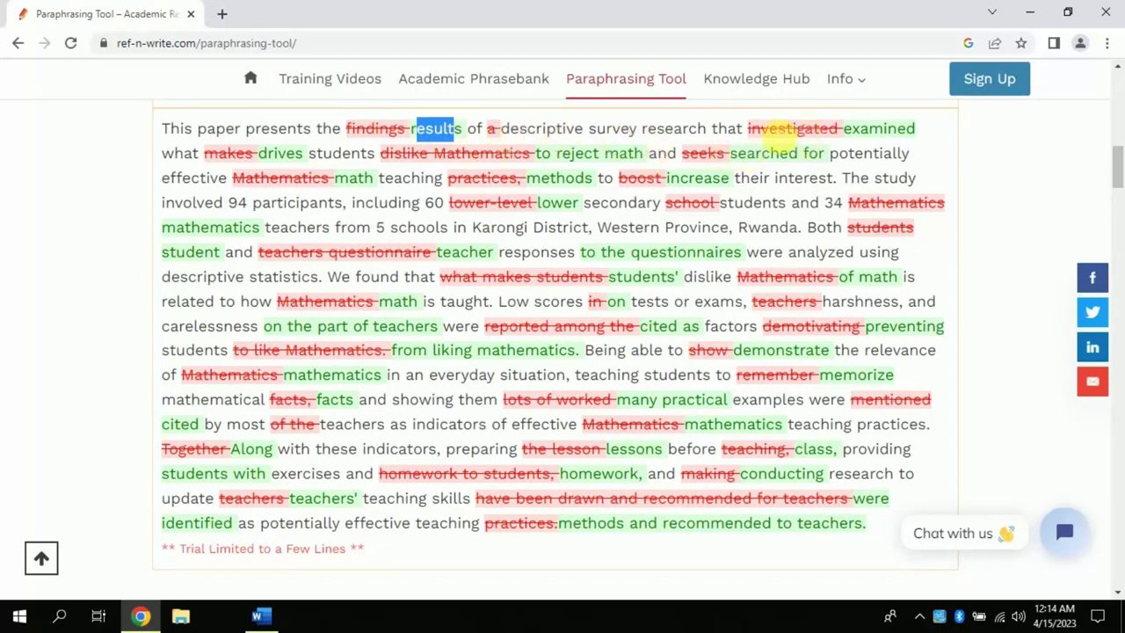
drag(749, 129, 819, 130)
click(869, 138)
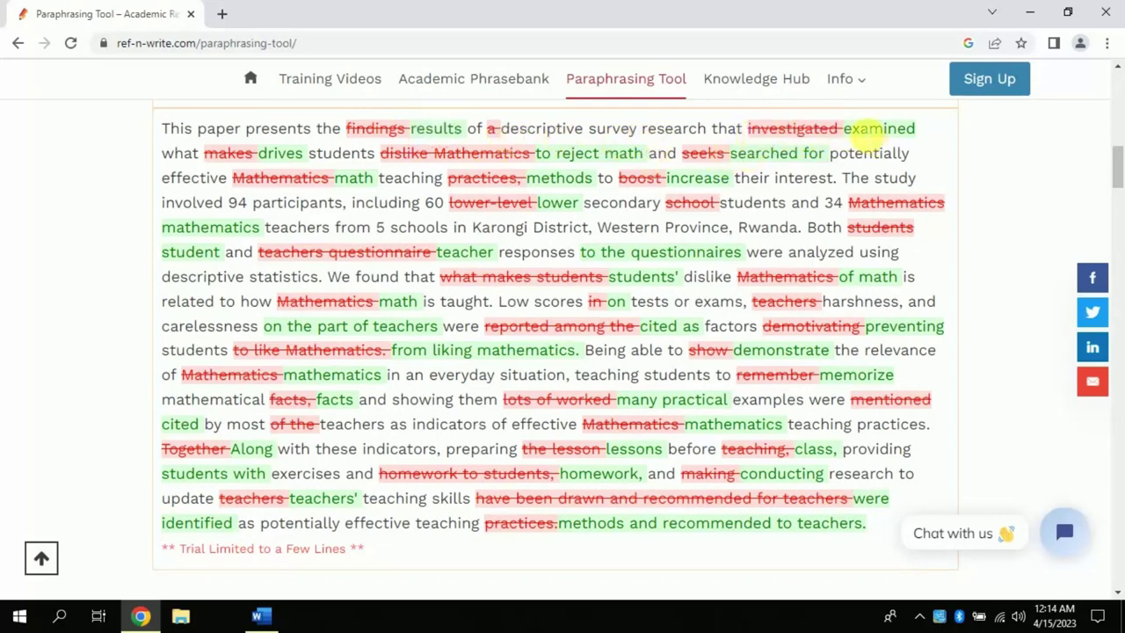
scroll(553, 251, up, 3)
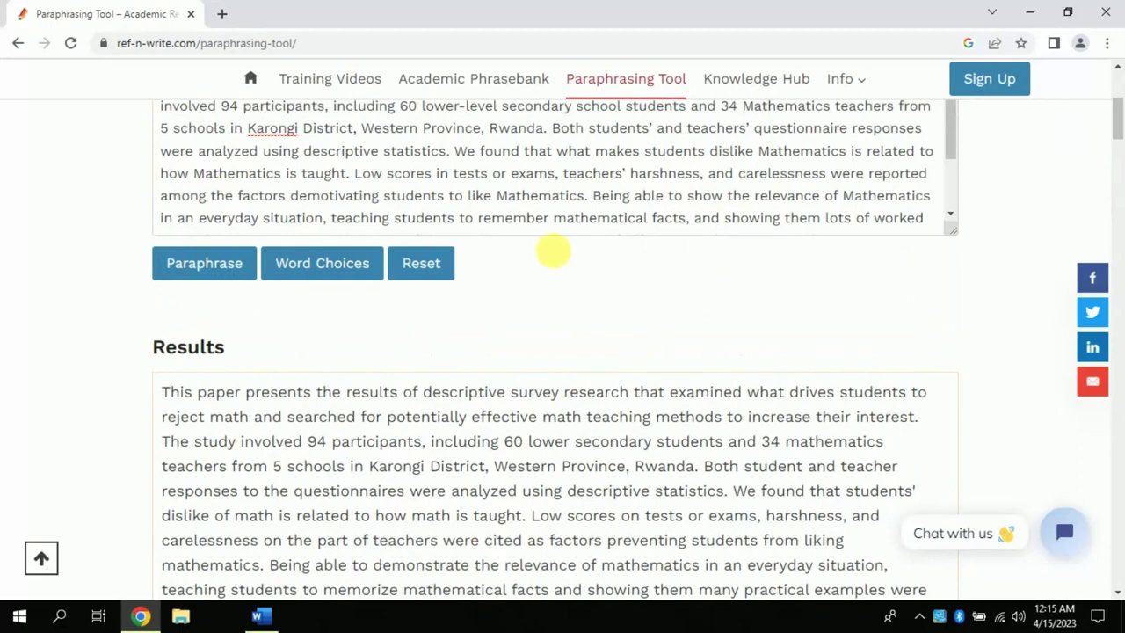
Show Word Choices and point out 'findings' with its alternatives [observations, results, outcomes, conclusions].
click(360, 276)
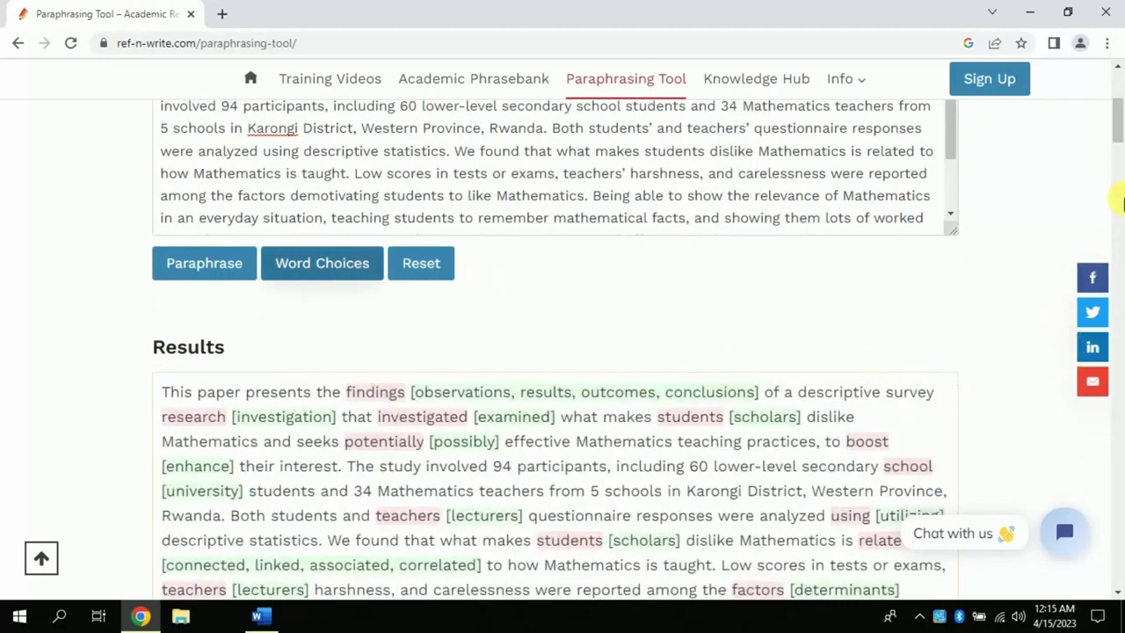
drag(1121, 136, 1121, 154)
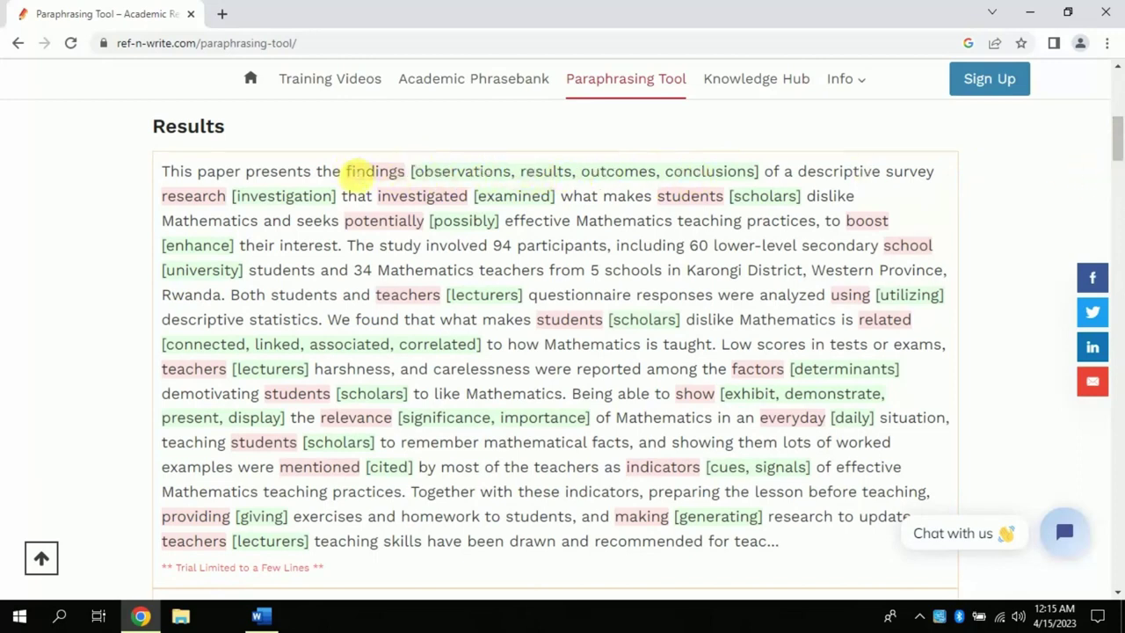
drag(348, 171, 398, 172)
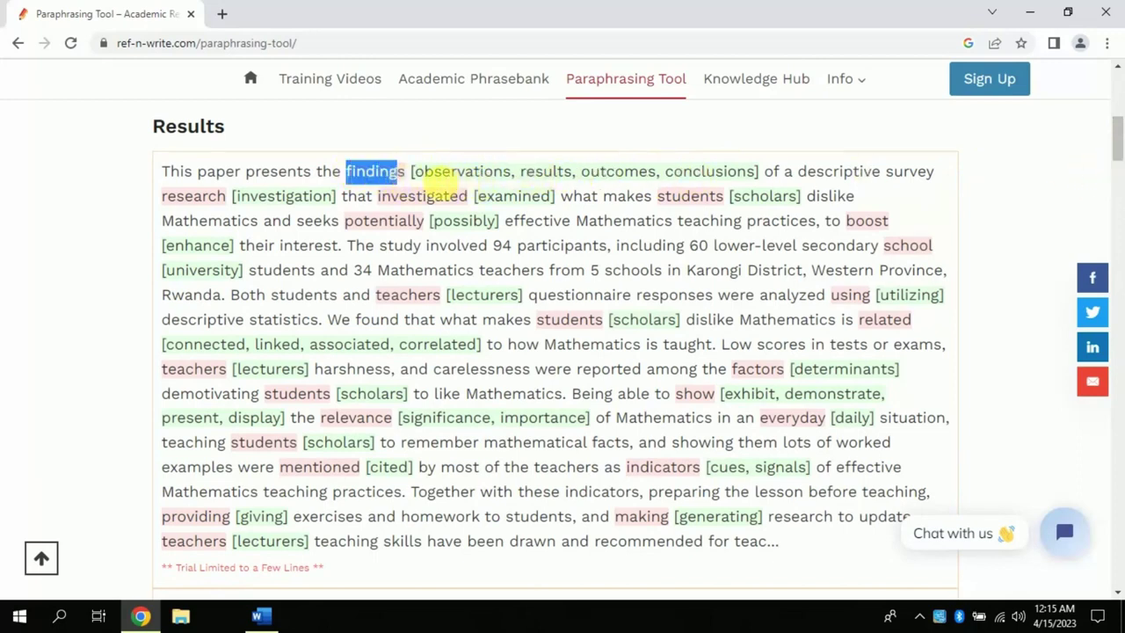
click(437, 173)
drag(512, 172, 743, 174)
click(730, 184)
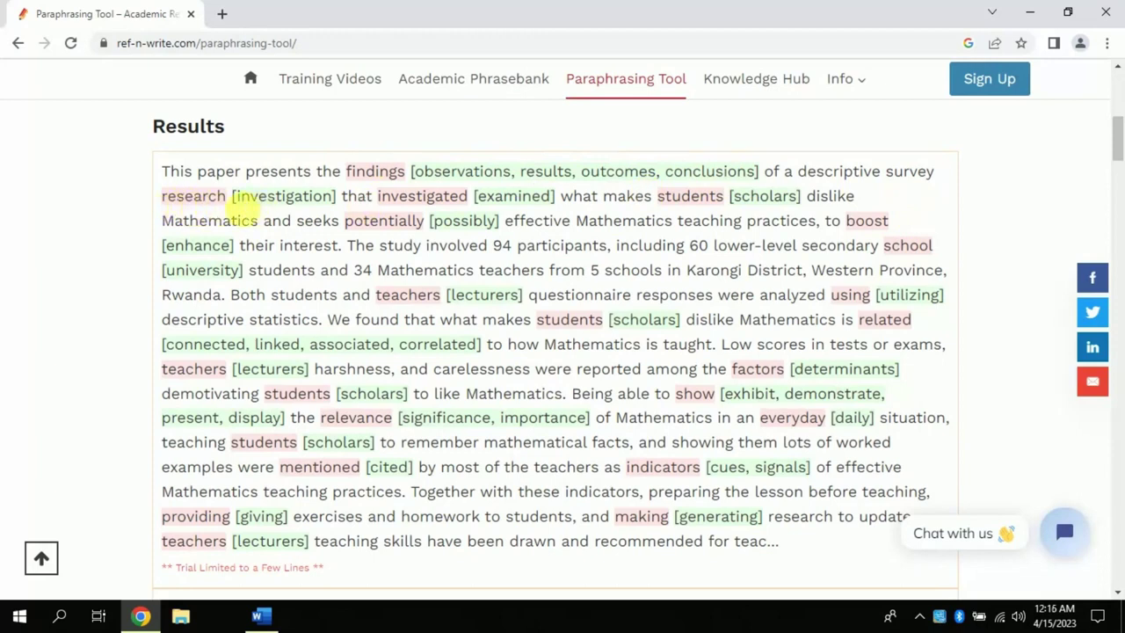
Point out the alternative 'investigation' and the word 'investigated' in the Results.
drag(243, 205, 303, 206)
click(321, 211)
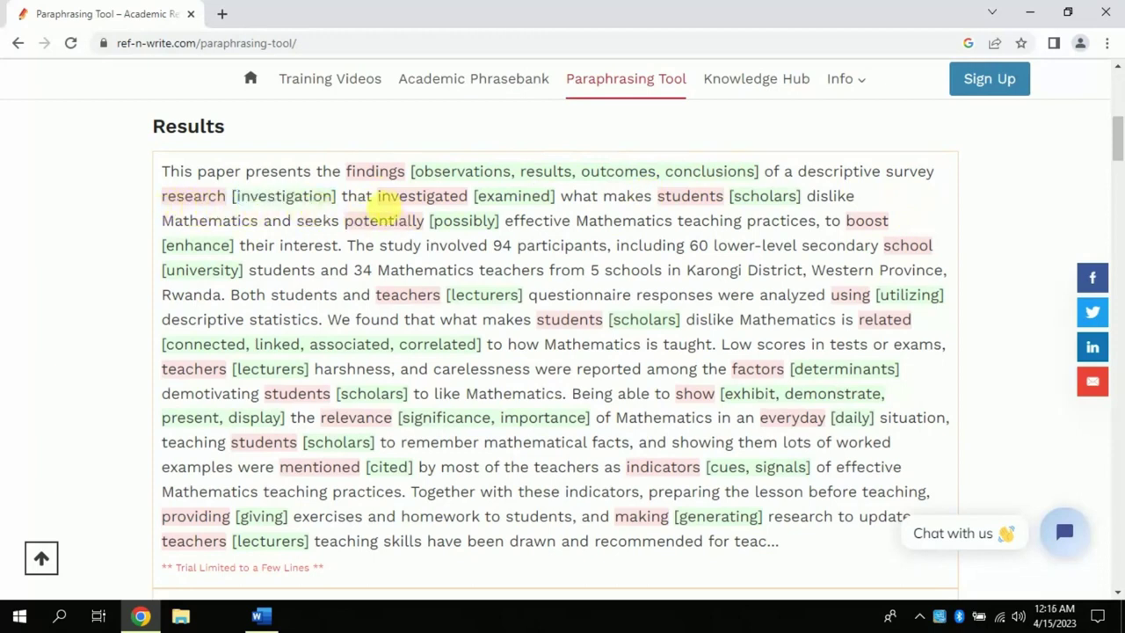
drag(380, 198, 433, 200)
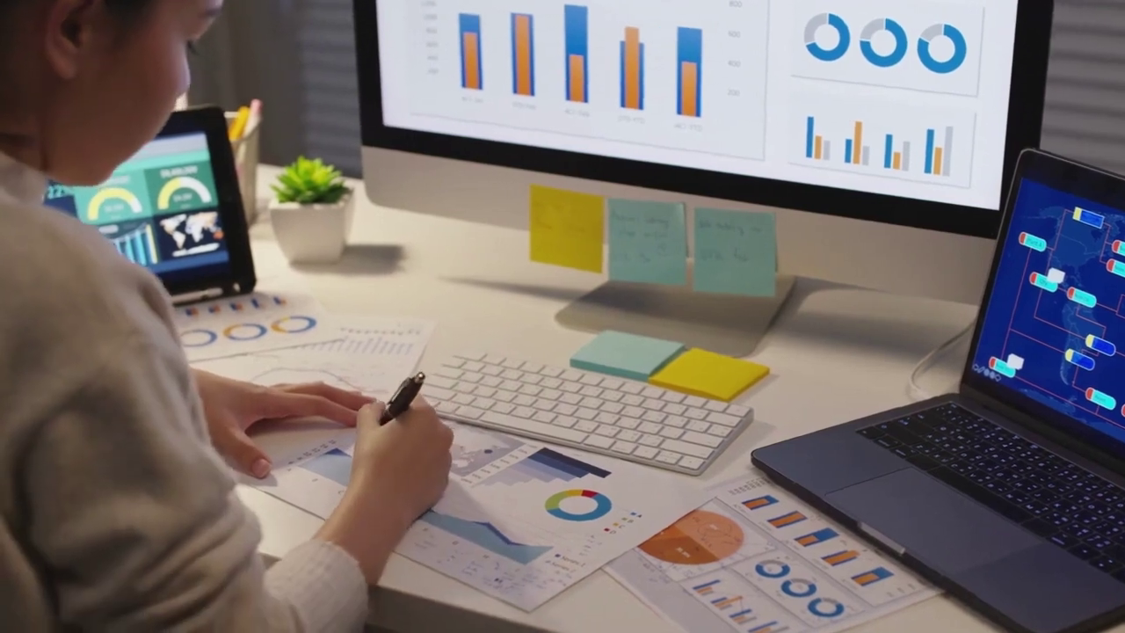